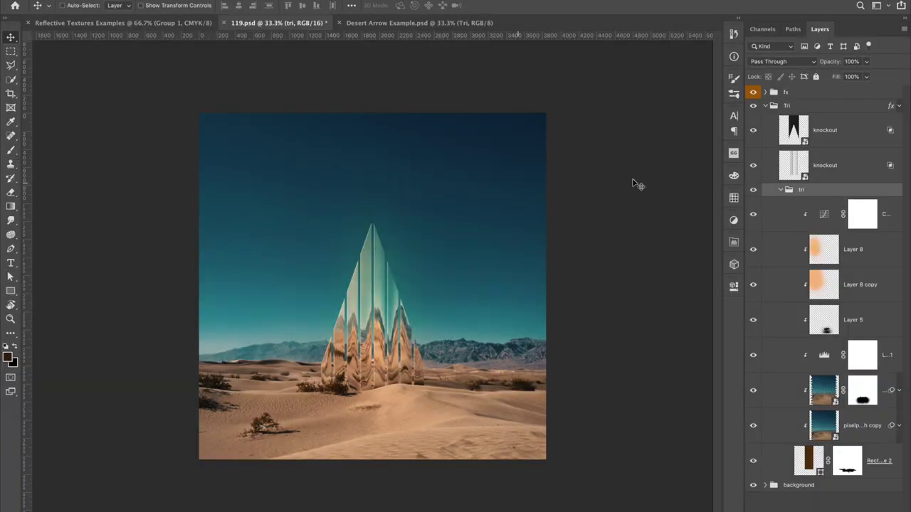
View 119.psd at 50%, toggle its reflection layers off and on, then switch to Desert Arrow Example.psd.
key("ctrl+plus")
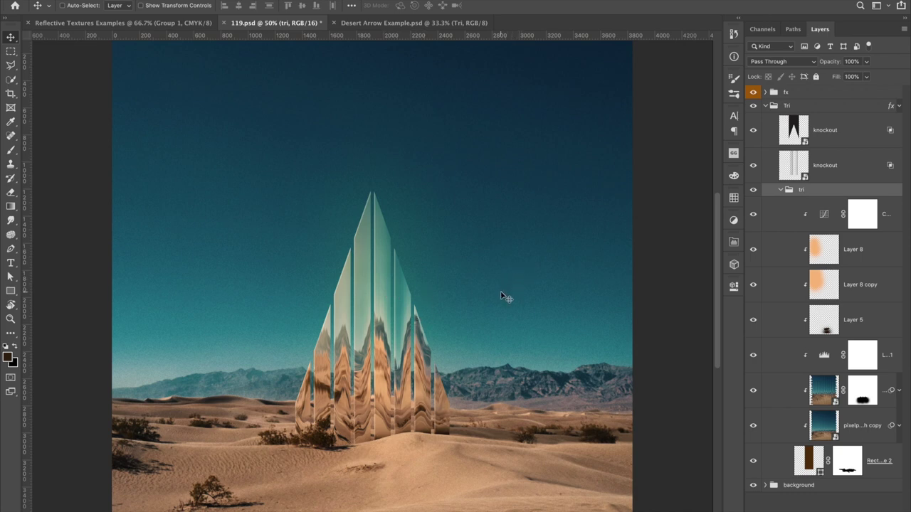
left_click(753, 398)
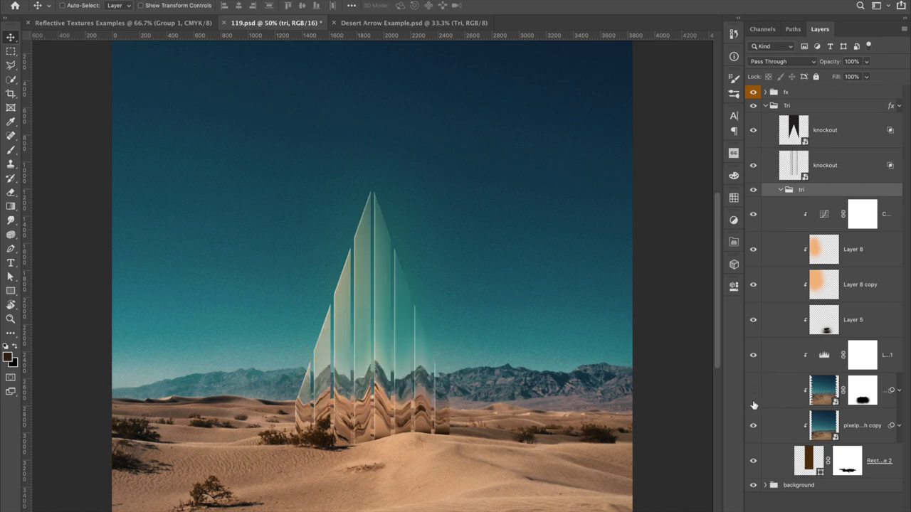
left_click(755, 427)
left_click(754, 427)
left_click(752, 391)
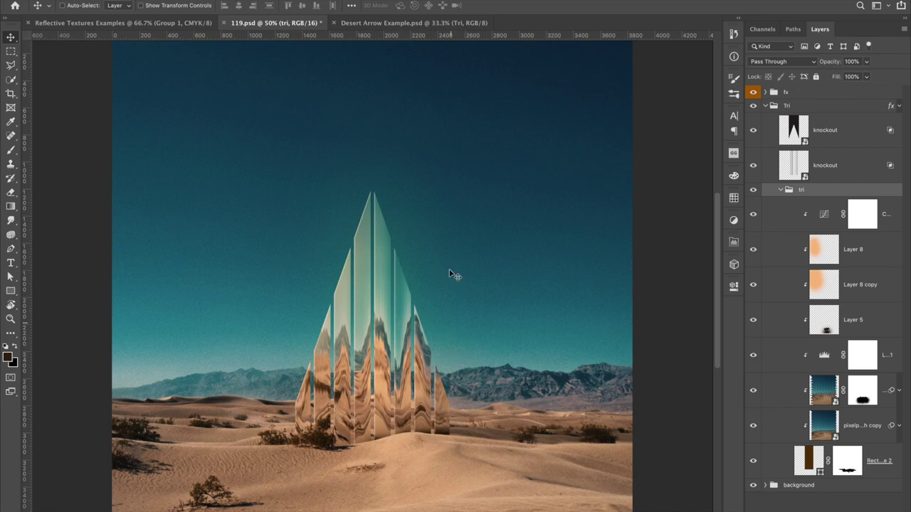
left_click(411, 24)
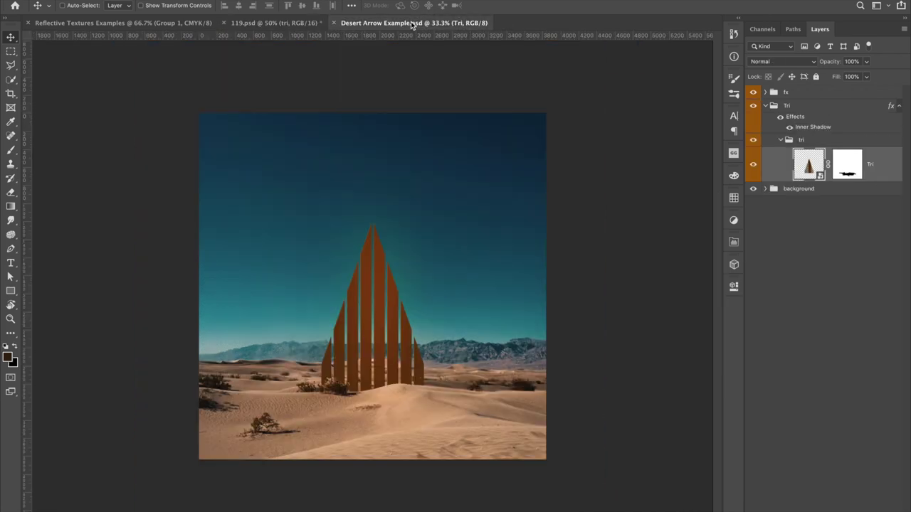
Hide the fx and Tri groups, then Copy Merged the whole canvas and paste it as a new layer.
left_click(752, 93)
left_click(752, 93)
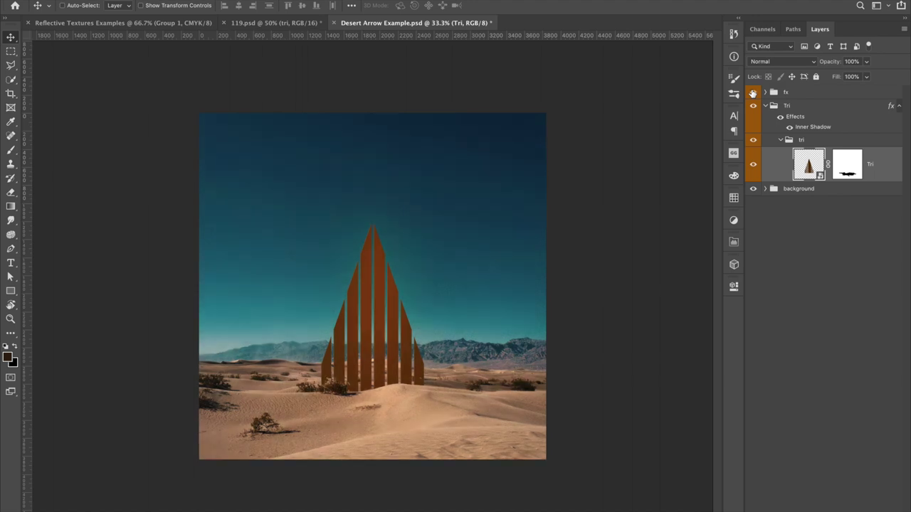
left_click(752, 93)
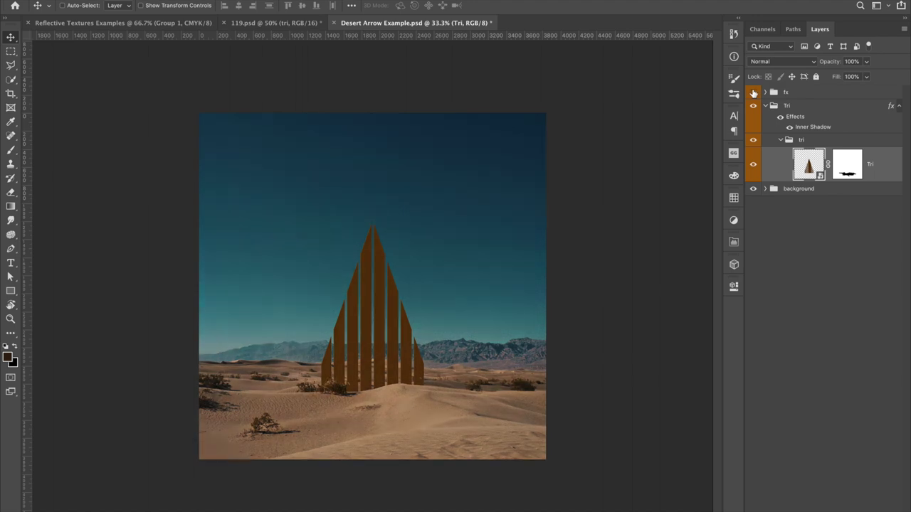
left_click(753, 107)
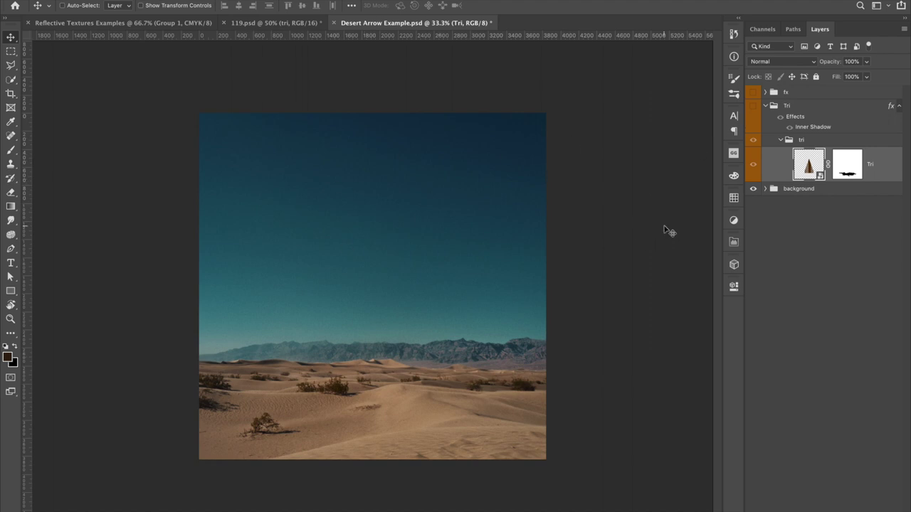
key("super+a")
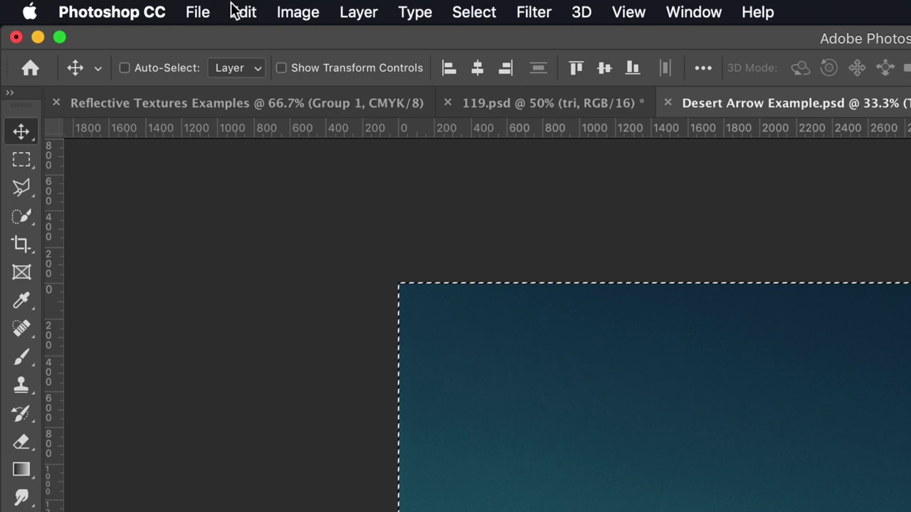
left_click(239, 12)
left_click(326, 188)
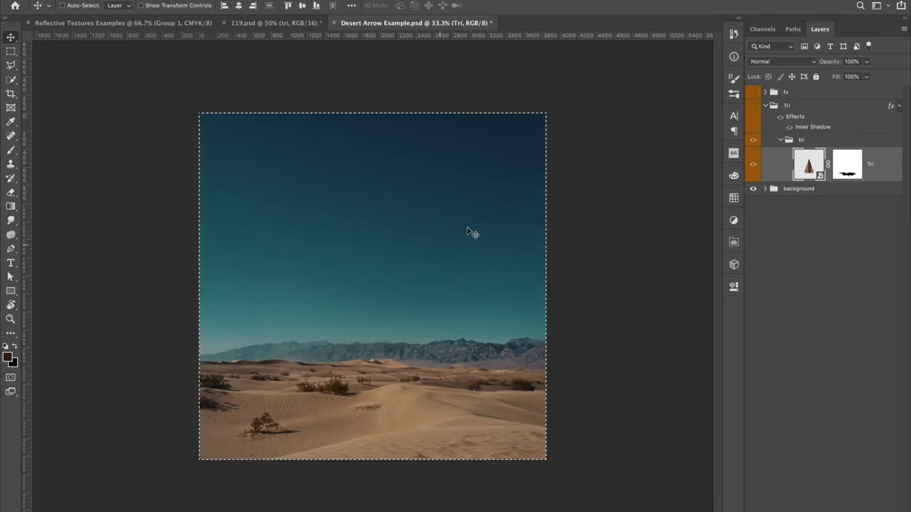
key("super+v")
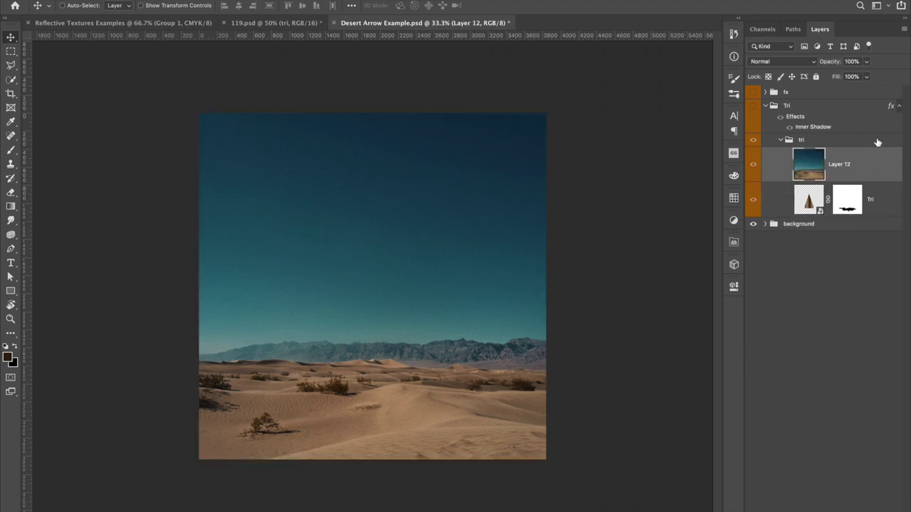
Rename the pasted layer to 'copy' and convert it to a smart object.
right_click(845, 165)
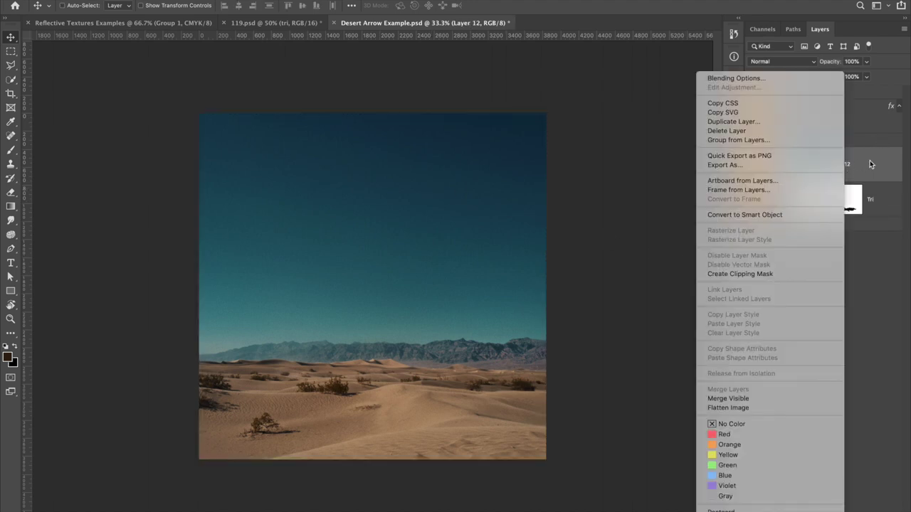
left_click(870, 160)
double_click(838, 163)
type("copy")
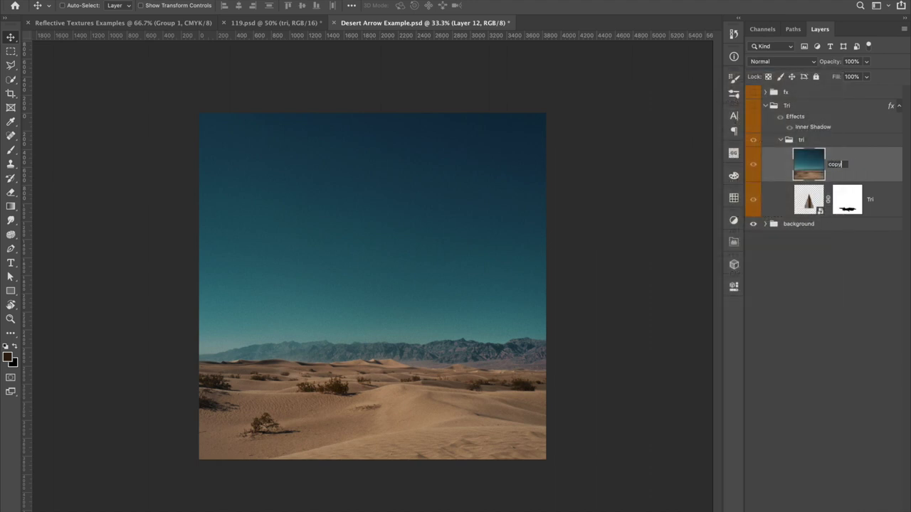
key("Return")
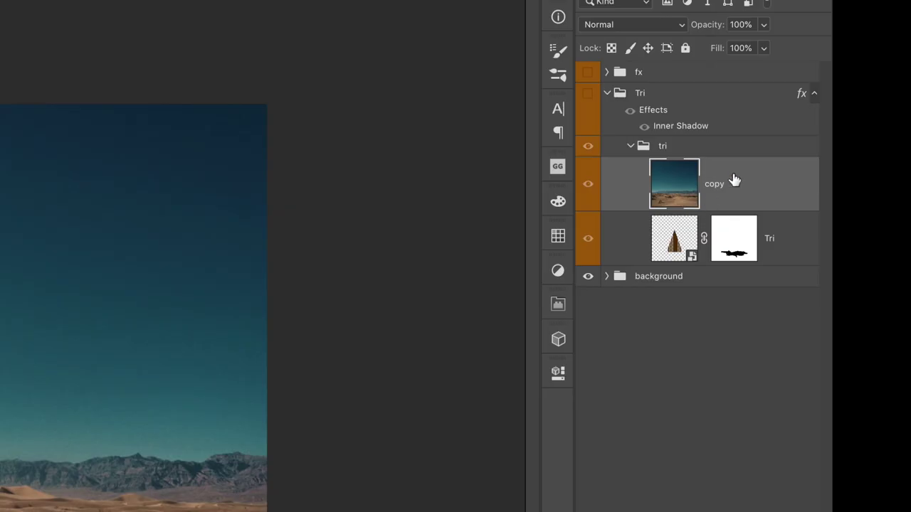
right_click(846, 160)
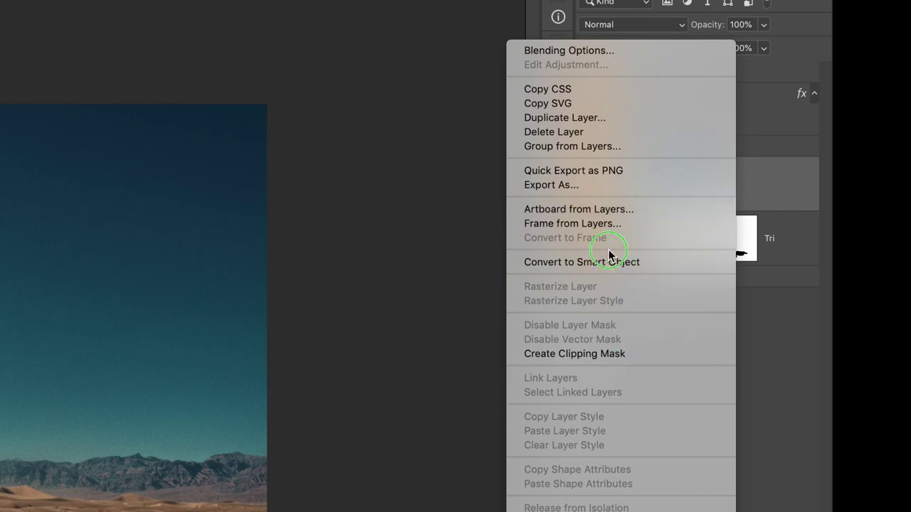
left_click(583, 261)
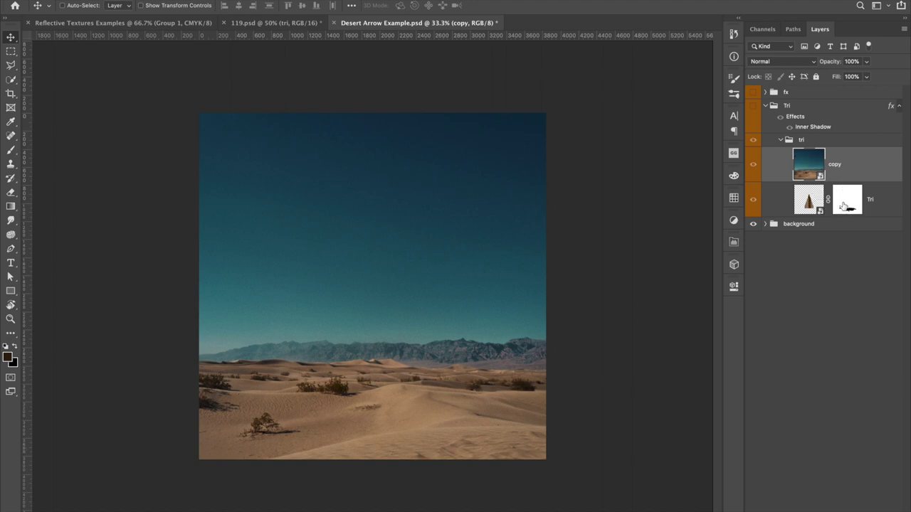
Clip the copy layer to Tri, show the Tri group, and offset the desert copy inside it.
left_click(809, 182, "alt")
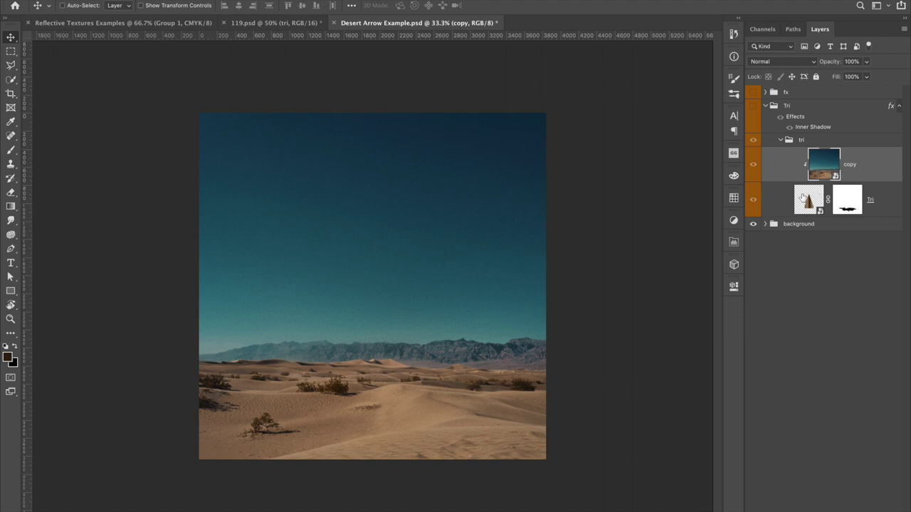
left_click(427, 377)
left_click(755, 142)
left_click(475, 355)
left_click_drag(476, 354, 421, 352)
left_click(781, 119)
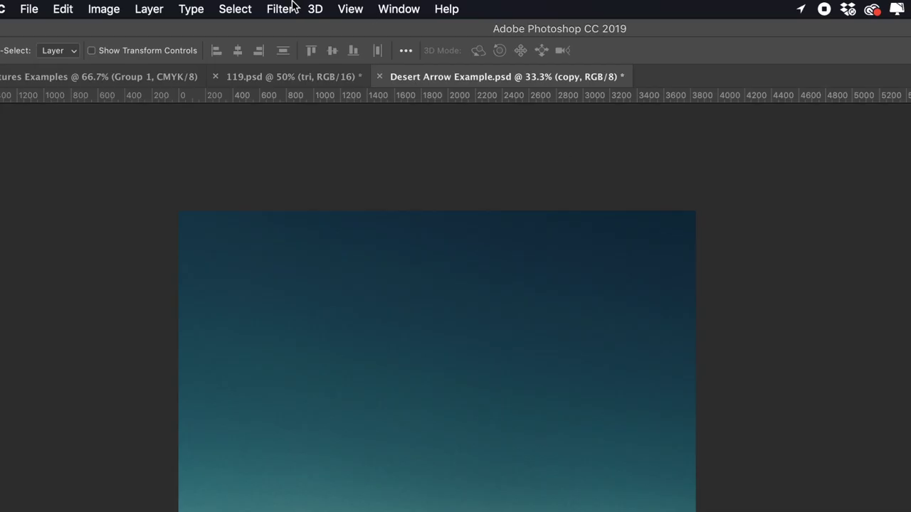
Apply Wave to copy: Triangle, 5 generators, wavelength 10–368, amplitude 5–279, scale 35/53%.
left_click(279, 7)
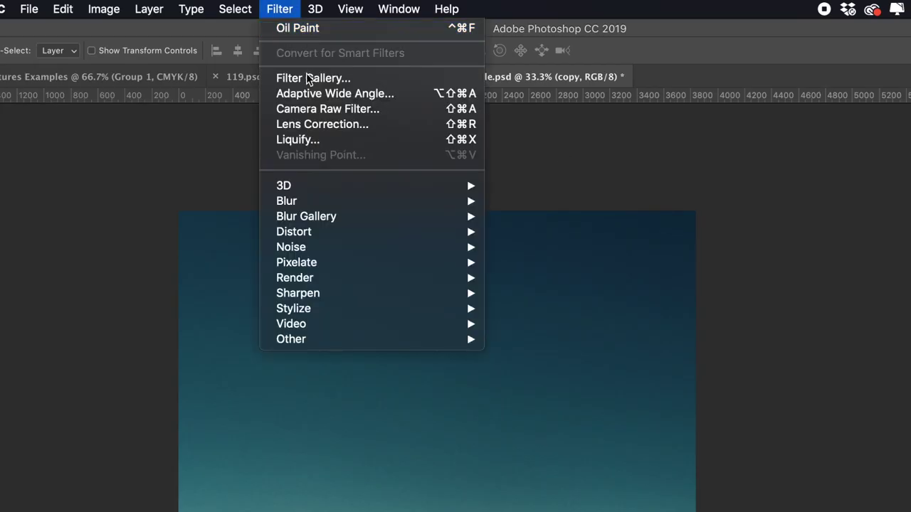
mouse_move(332, 238)
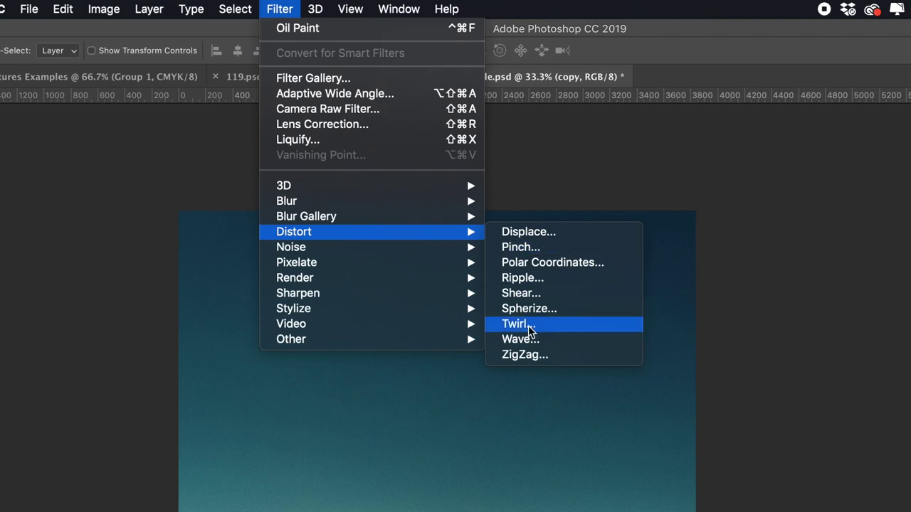
left_click(536, 345)
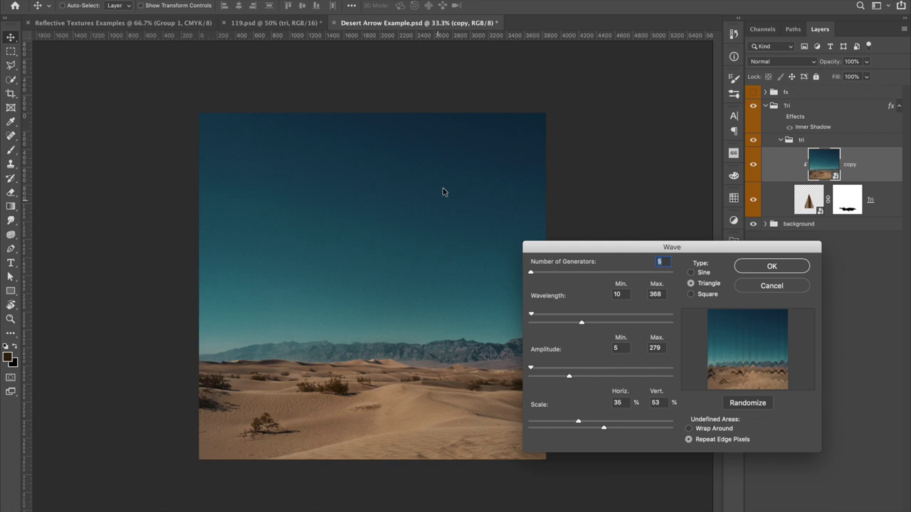
left_click_drag(708, 247, 512, 195)
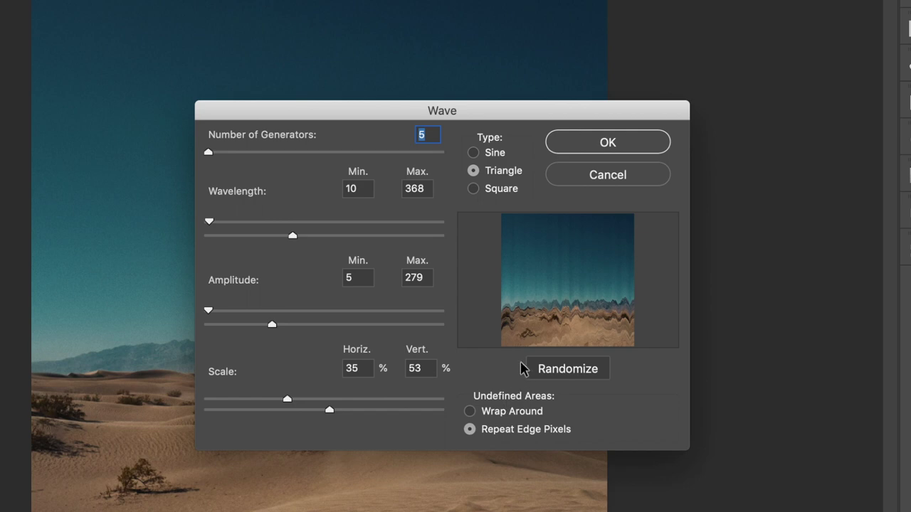
left_click(602, 144)
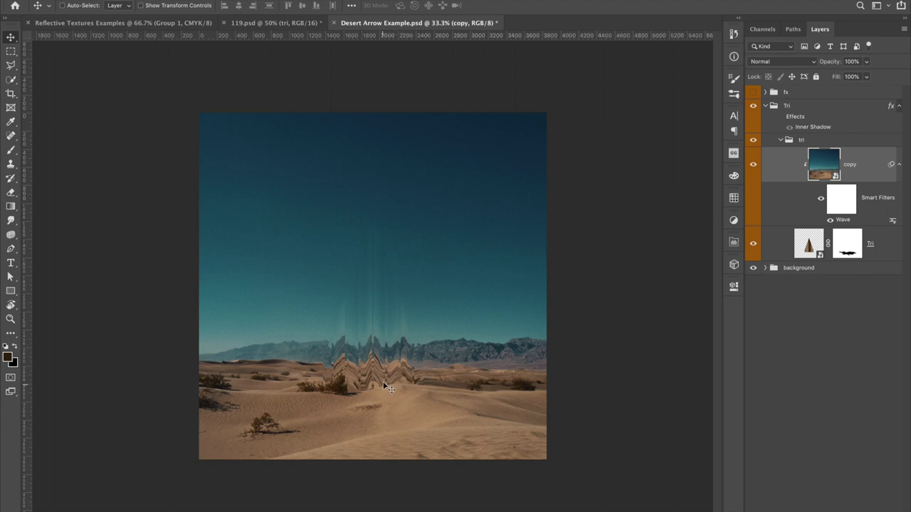
Move the wave-filtered layer up 192 px, then duplicate it and clip the duplicate.
left_click_drag(388, 385, 408, 326)
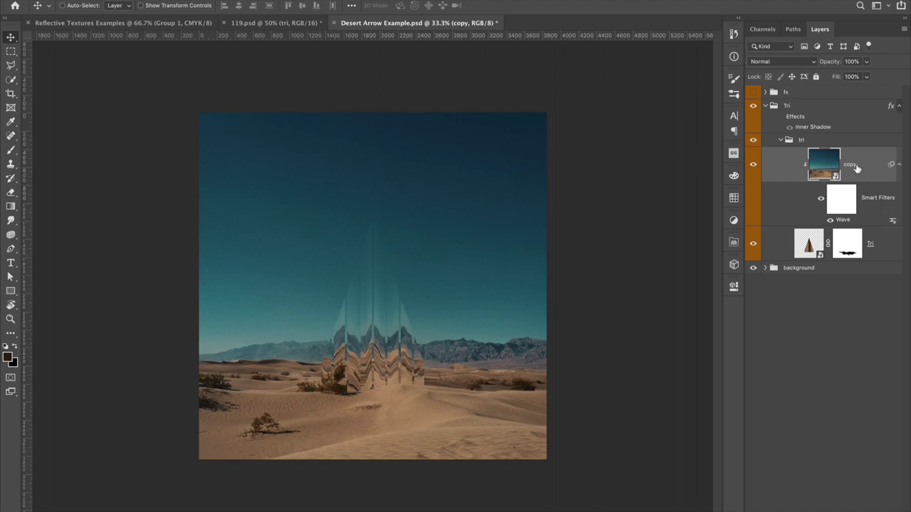
key("ctrl+j")
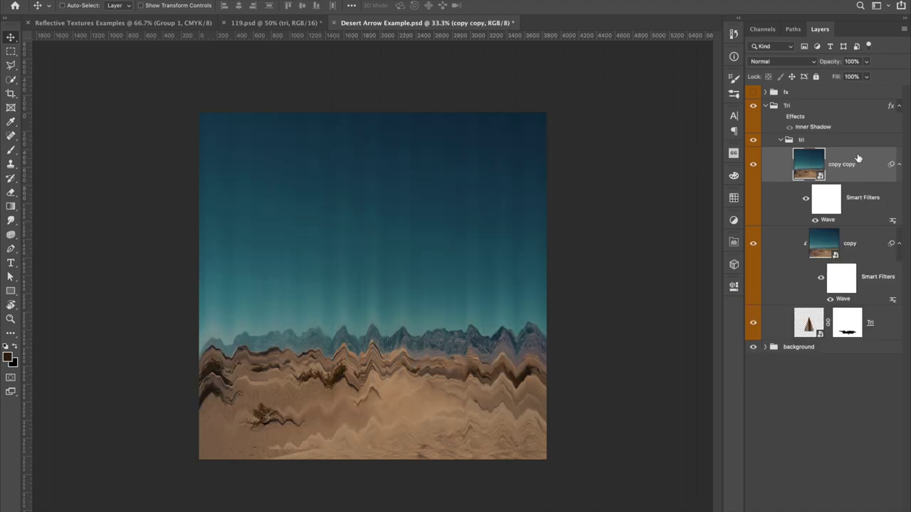
left_click(856, 223, "alt")
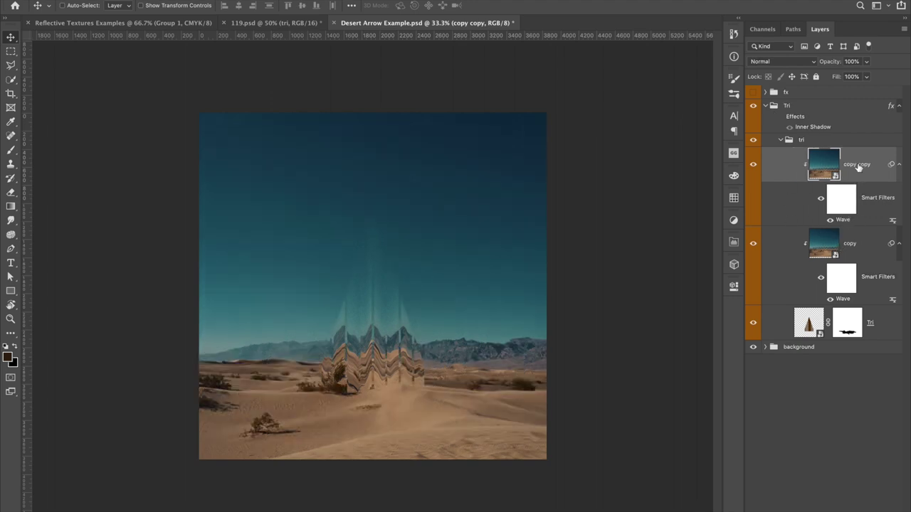
Change the duplicate's Wave filter to 35 generators.
double_click(843, 222)
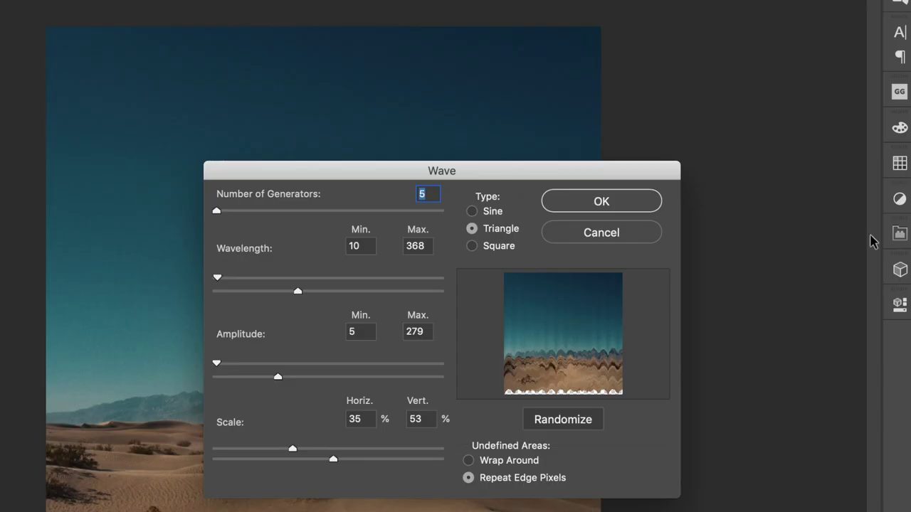
left_click_drag(480, 174, 468, 126)
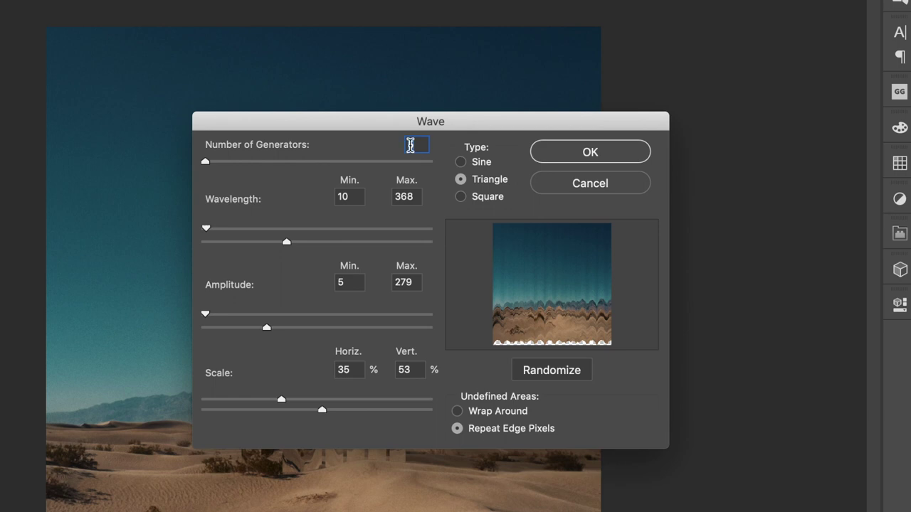
type("35")
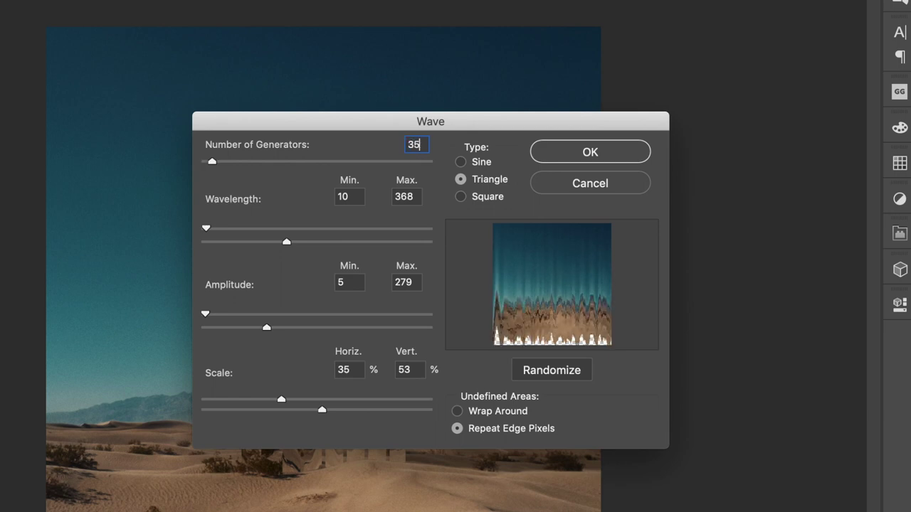
key("Return")
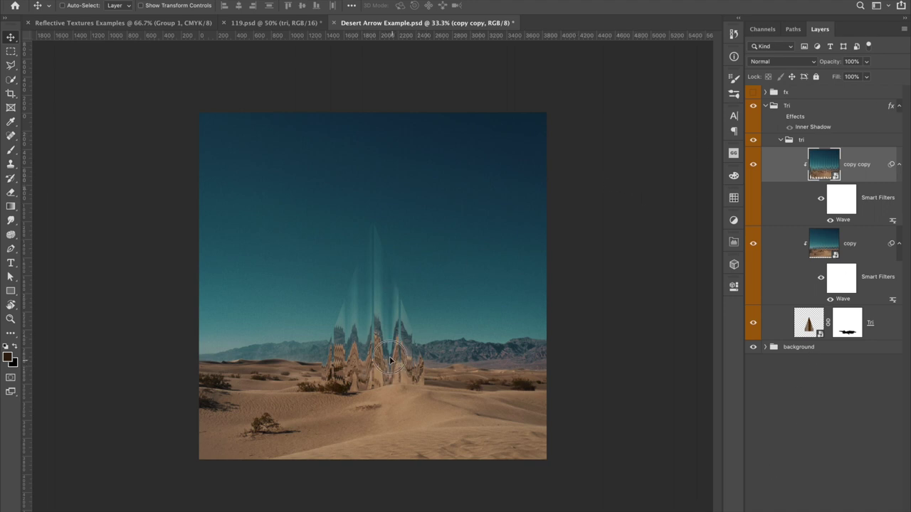
Move copy copy up, add a layer mask, and set the brush to 79% opacity.
left_click_drag(390, 360, 390, 329)
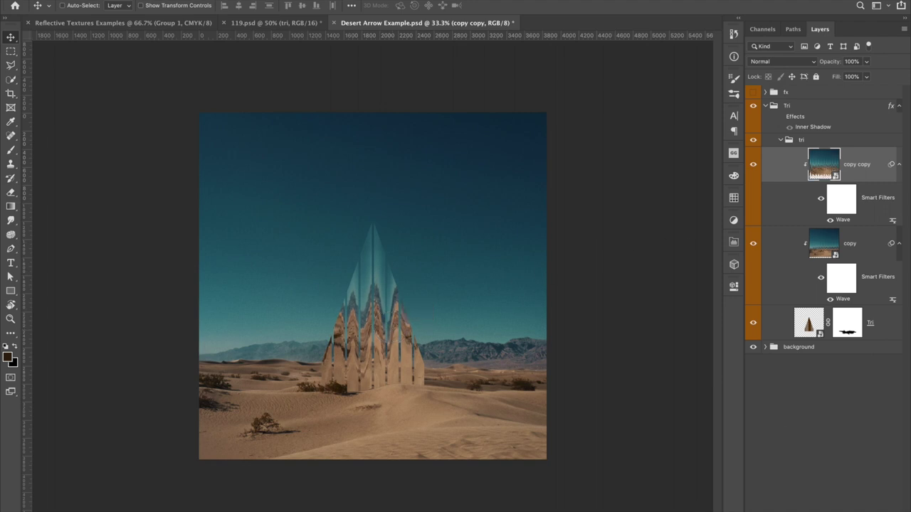
left_click(818, 511)
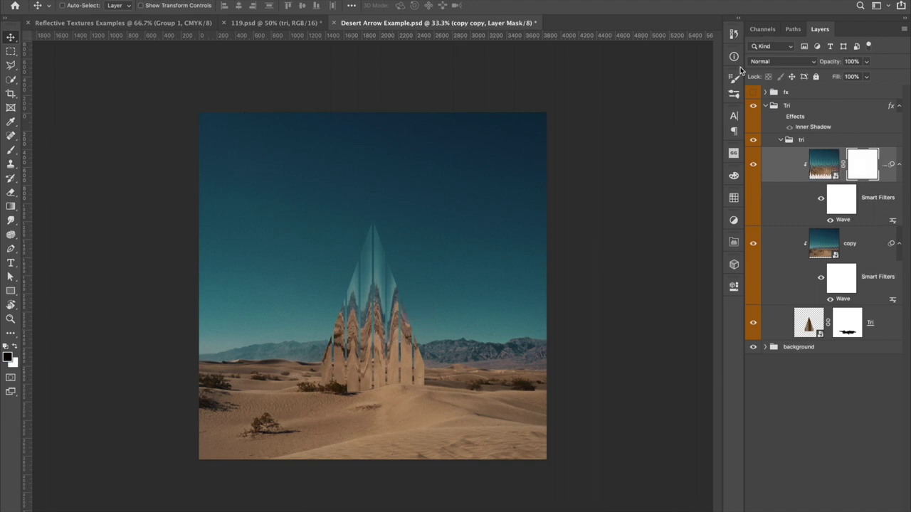
key("b")
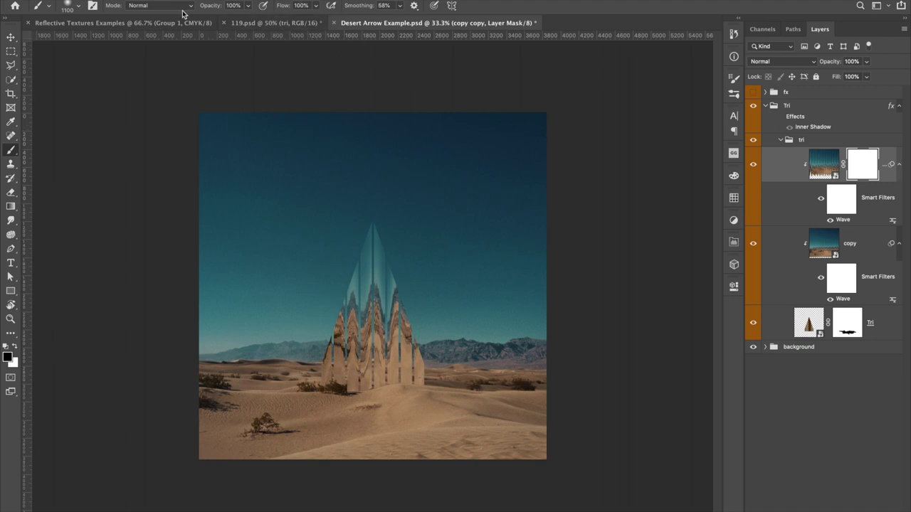
left_click_drag(247, 6, 238, 20)
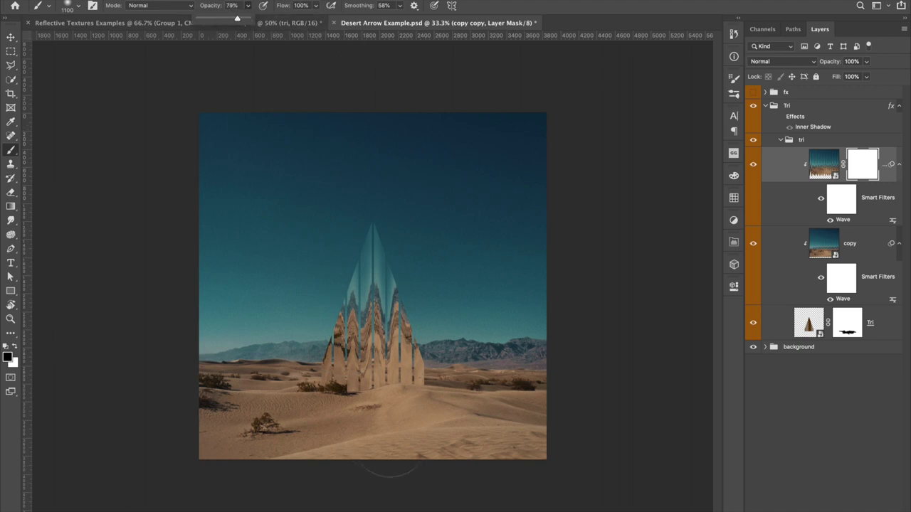
key("Return")
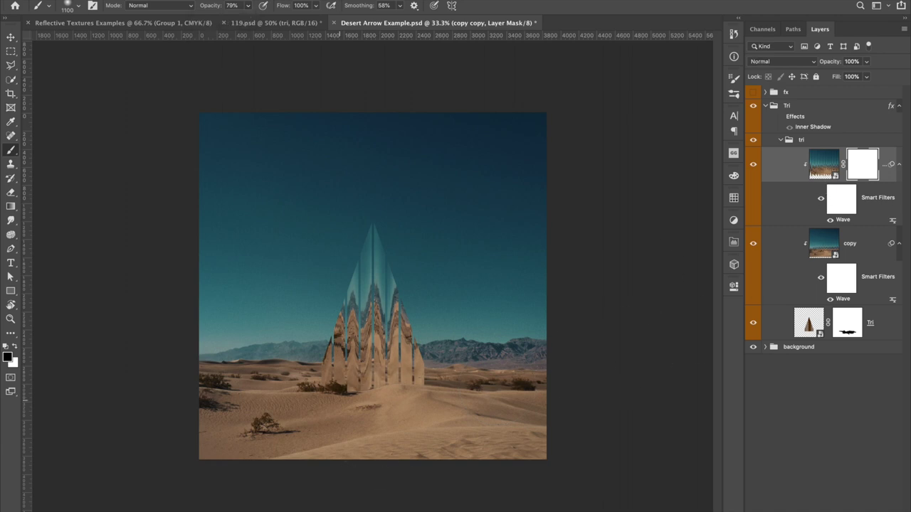
Paint black on the mask at the monolith's lower-left base to reveal the bush.
left_click(373, 373)
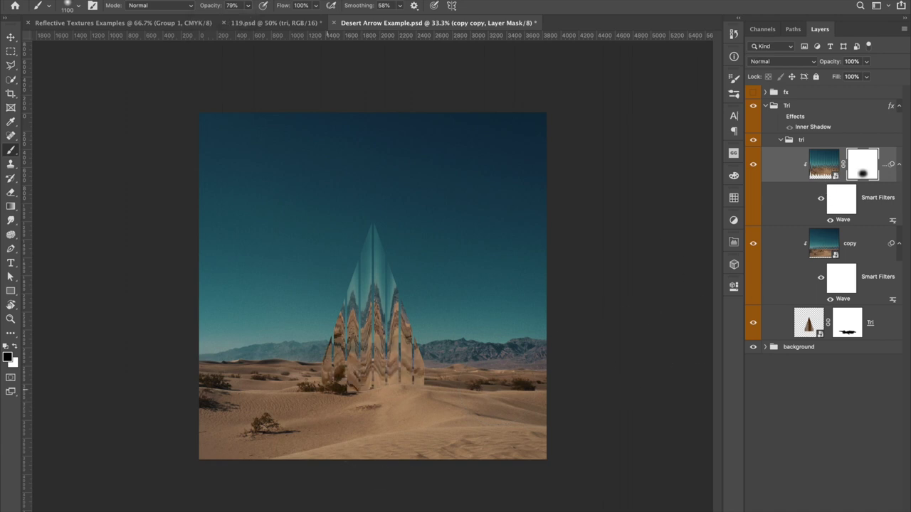
key("ctrl+plus")
key("ctrl+plus")
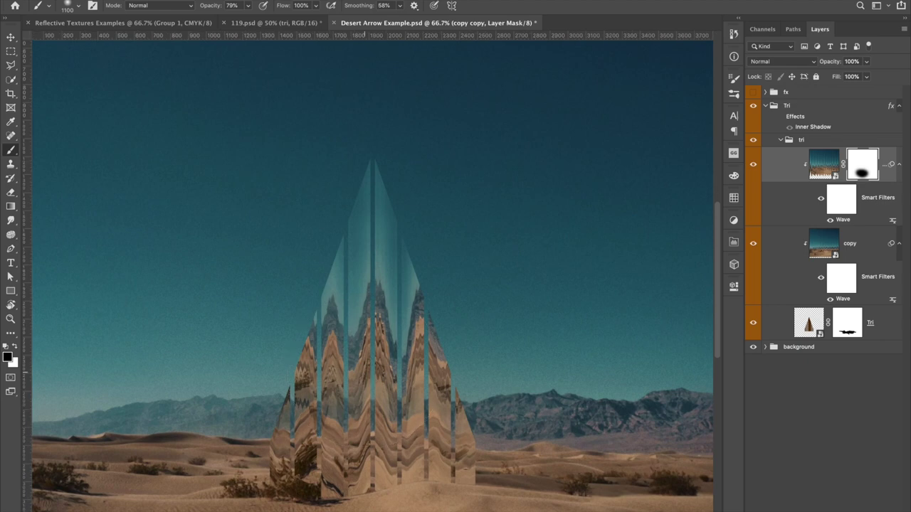
left_click_drag(459, 465, 481, 347)
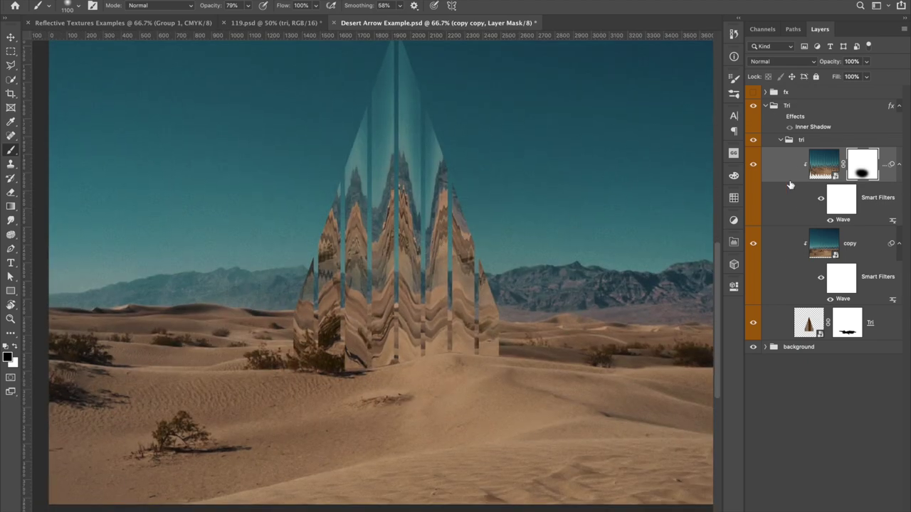
mouse_move(441, 294)
left_mouse_down()
mouse_move(445, 285)
mouse_move(450, 293)
left_mouse_up()
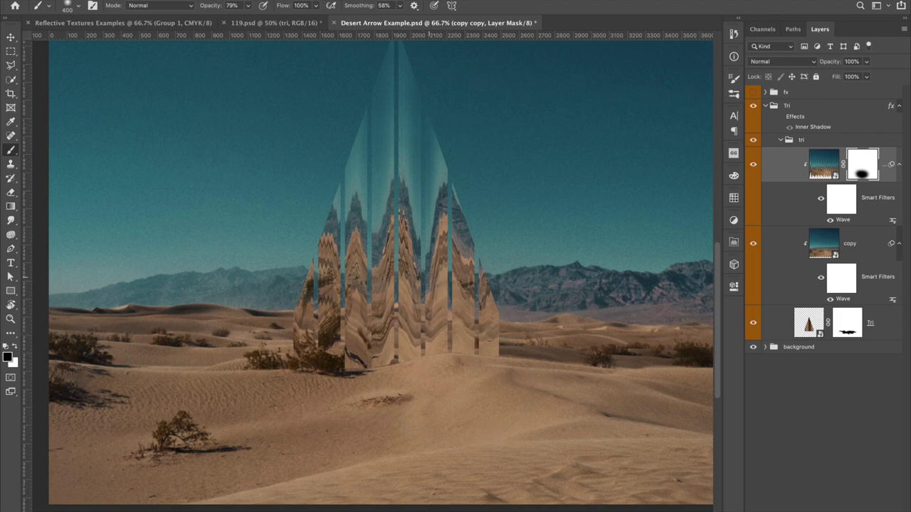
mouse_move(352, 350)
left_mouse_down()
mouse_move(341, 331)
mouse_move(341, 378)
mouse_move(337, 343)
mouse_move(301, 362)
left_mouse_up()
key("v")
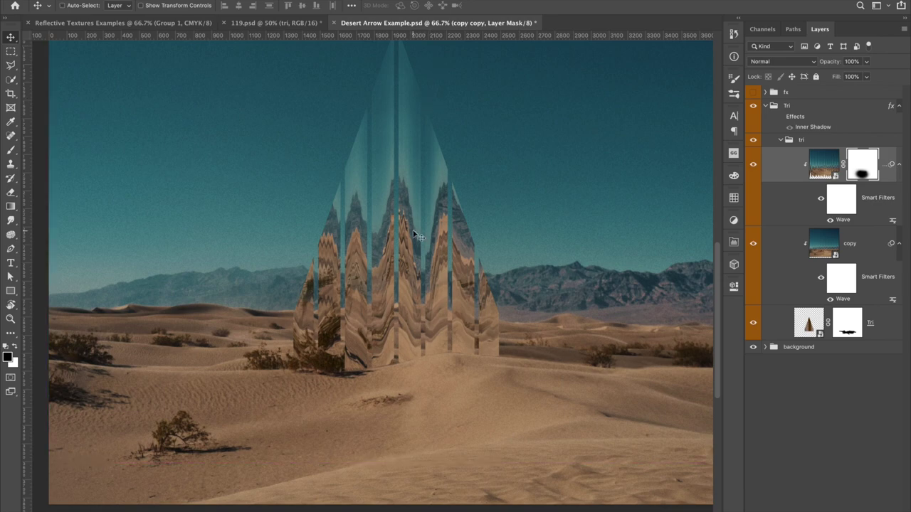
Fit the image on screen, target copy copy's image thumbnail, and bring up the Stylize filters.
scroll(415, 235, "up", 3)
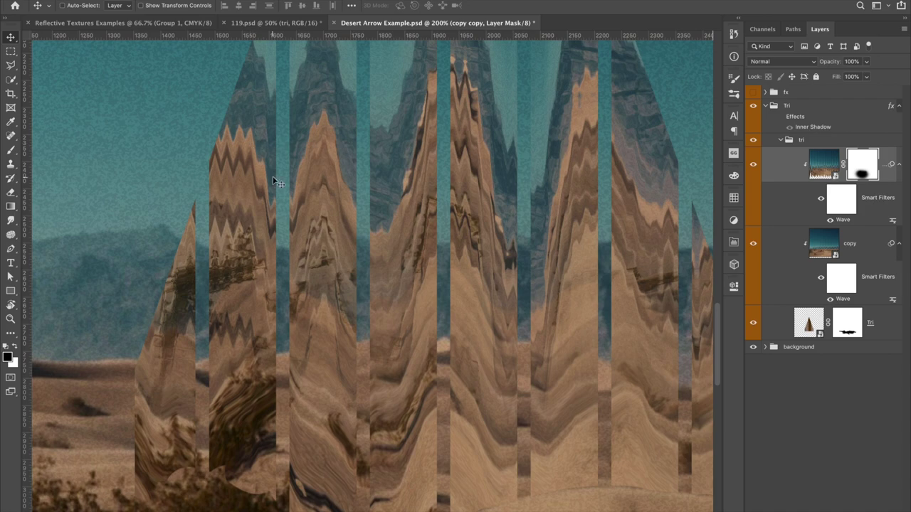
key("ctrl+0")
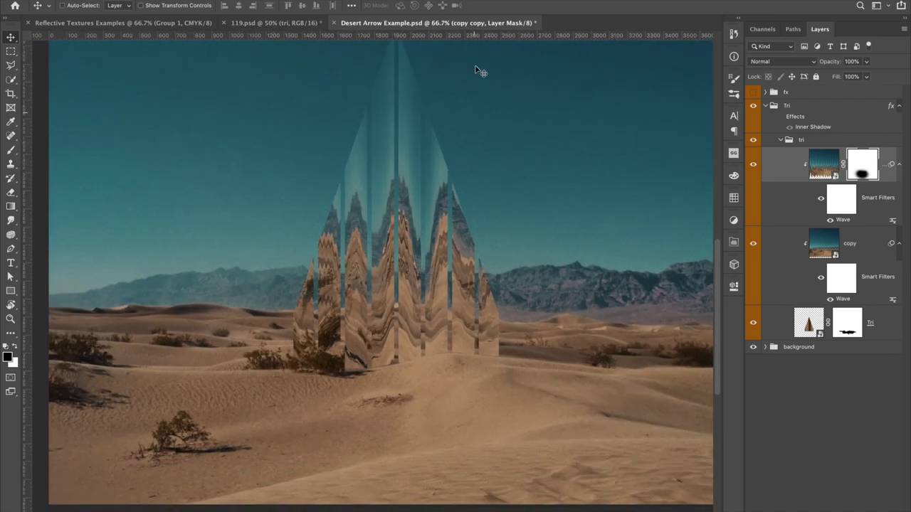
left_click(819, 163)
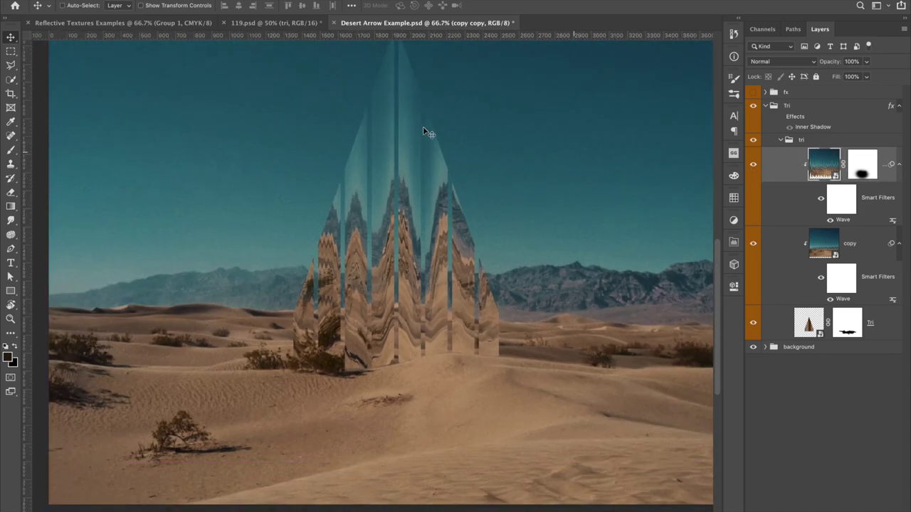
left_click(265, 0)
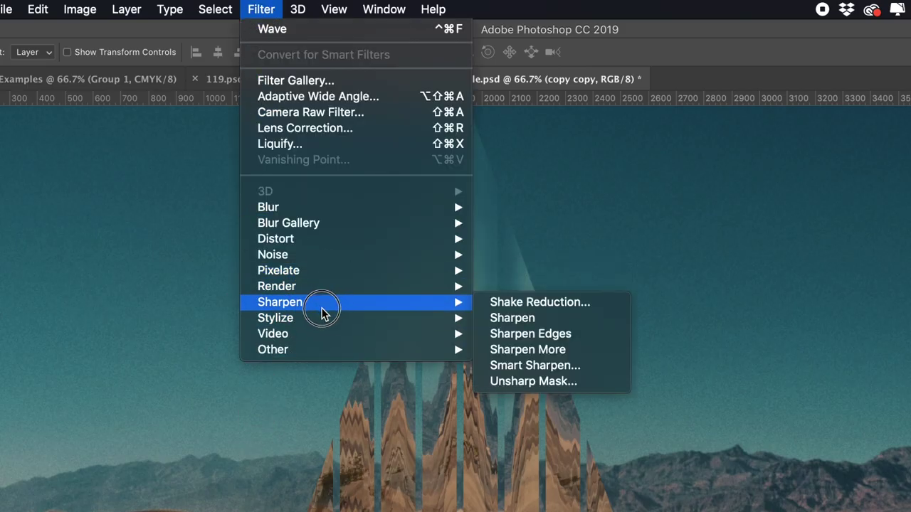
mouse_move(325, 319)
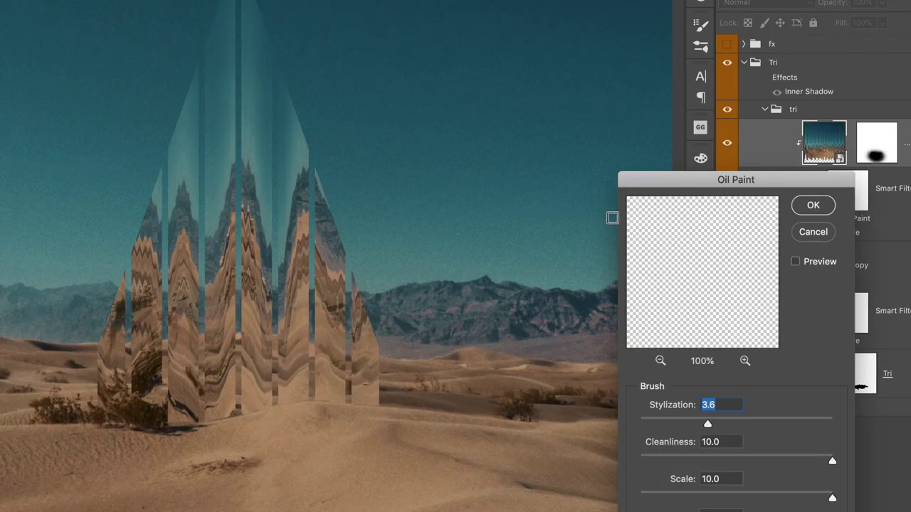
Apply Oil Paint to copy copy with Stylization 4.0, Cleanliness and Scale at 10.
left_click_drag(701, 175, 559, 58)
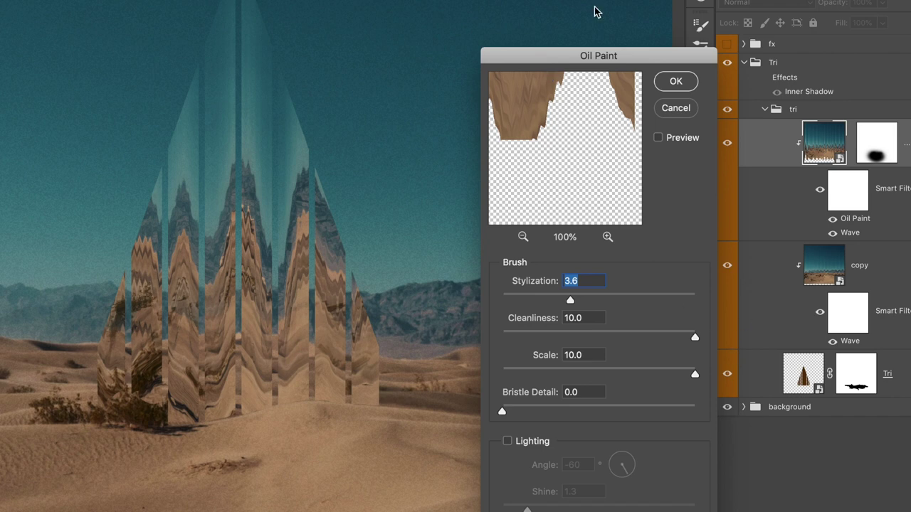
left_click_drag(567, 55, 496, 25)
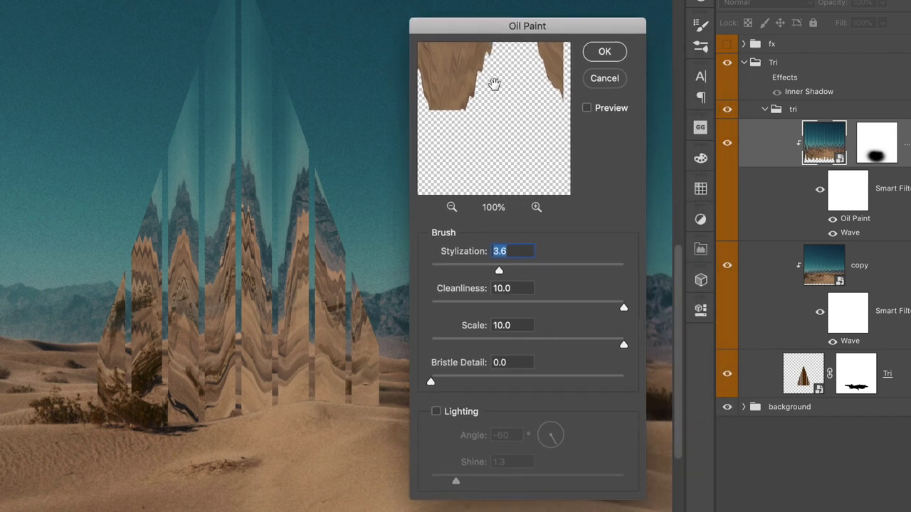
left_click_drag(494, 81, 508, 238)
left_click_drag(498, 106, 504, 171)
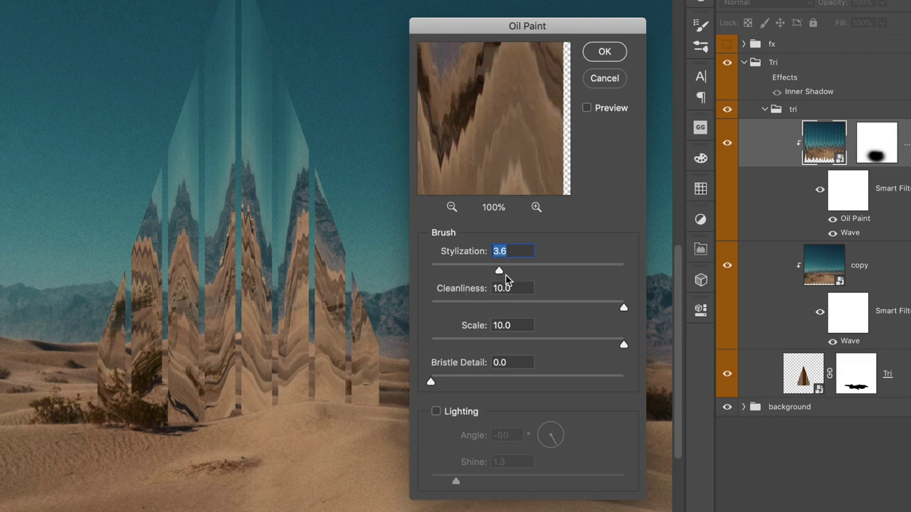
left_click_drag(501, 269, 649, 272)
left_click_drag(514, 103, 508, 230)
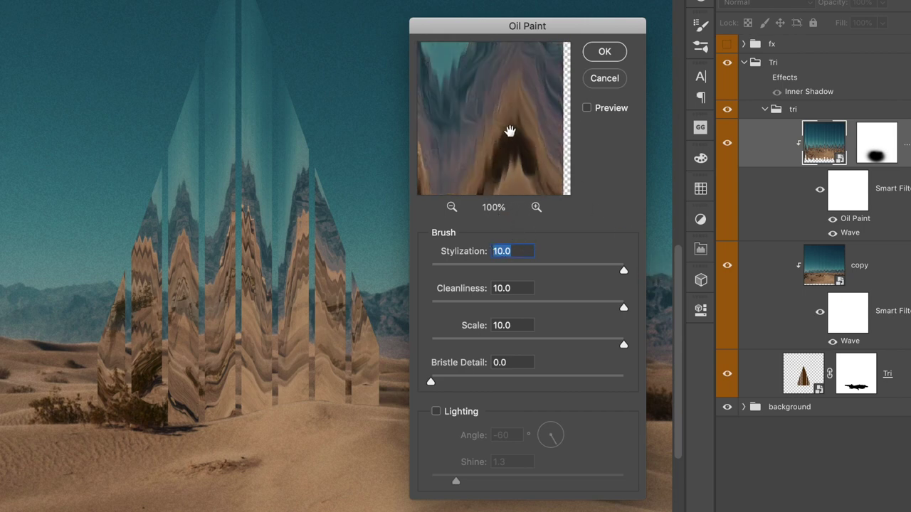
left_click_drag(511, 135, 506, 200)
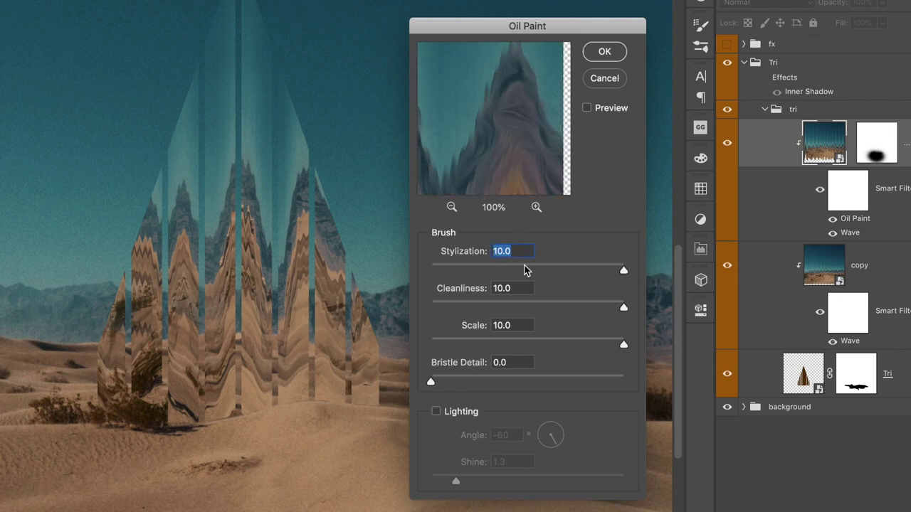
left_click_drag(524, 270, 505, 272)
left_click_drag(551, 28, 548, 5)
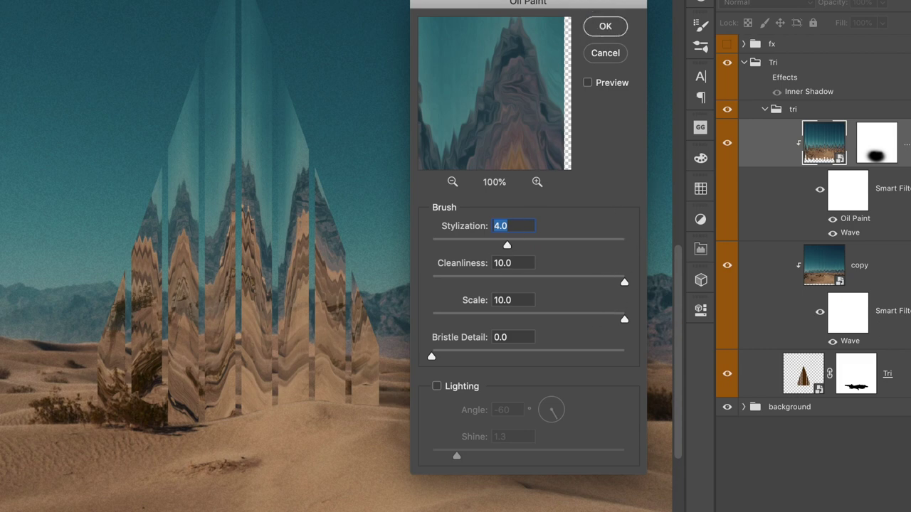
left_click(605, 26)
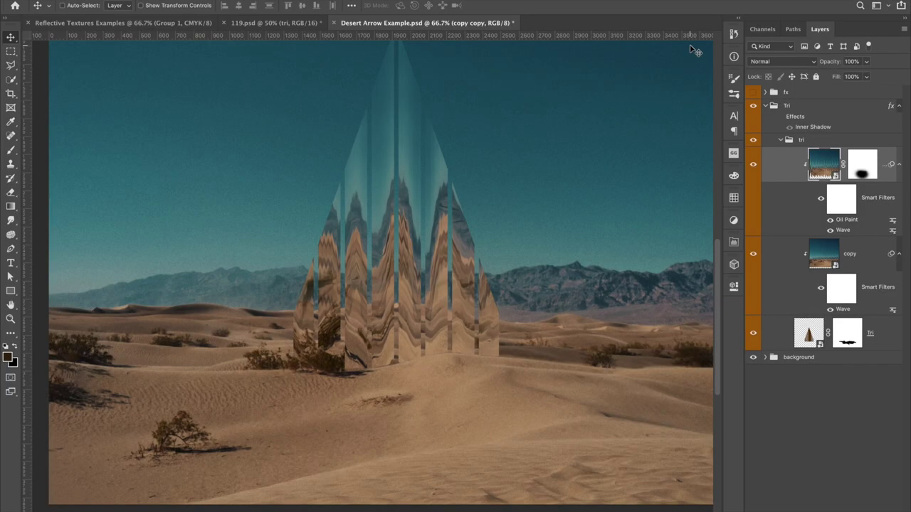
Zoom in and toggle the Oil Paint filter off and on to compare, then return to 100%.
key("ctrl+plus")
key("ctrl+plus")
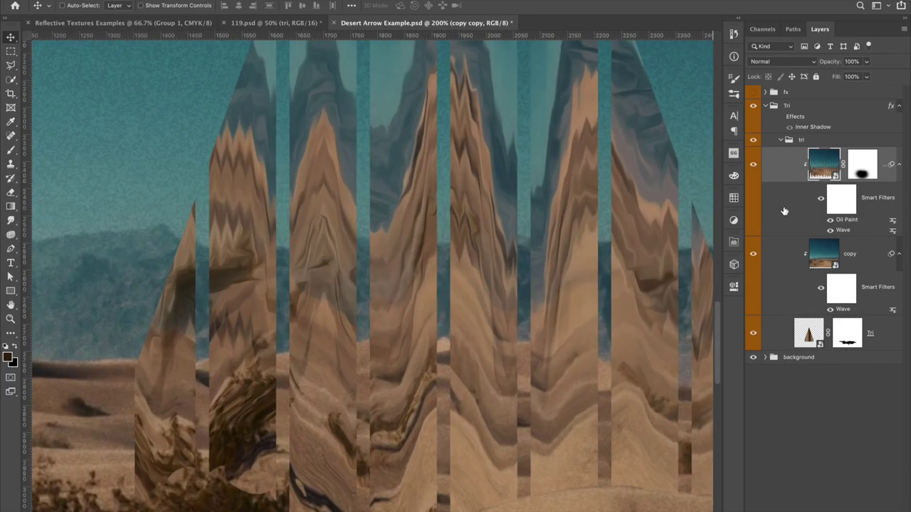
left_click(830, 221)
left_click(830, 222)
key("ctrl+minus")
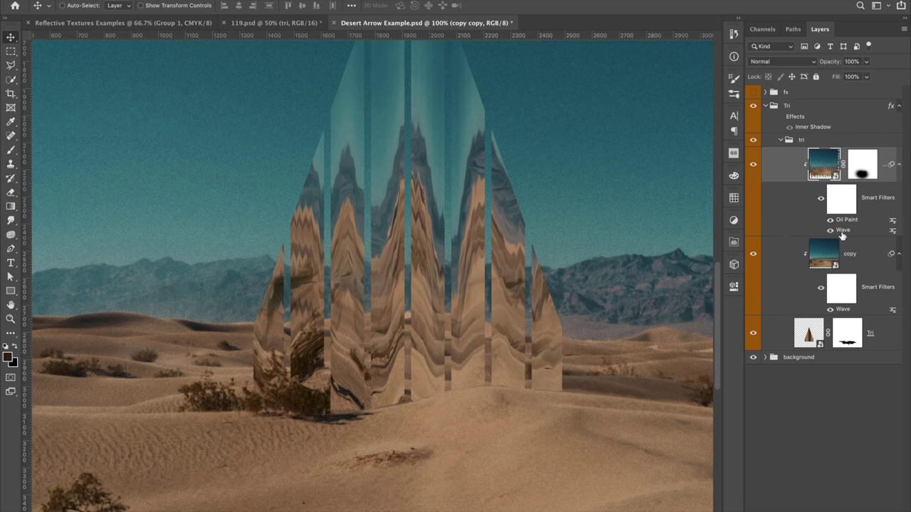
Alt-drag the Oil Paint filter onto the copy layer, placing it above its Wave filter.
left_click_drag(844, 235, 851, 304)
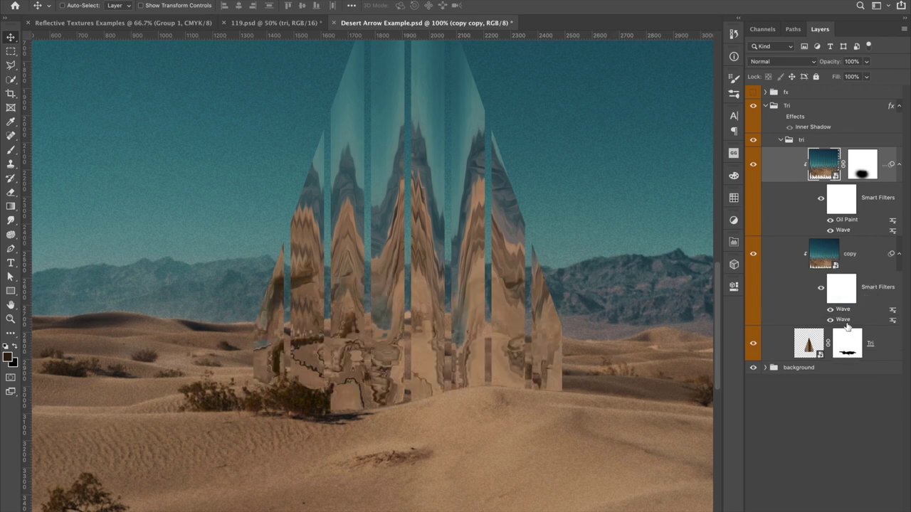
key("ctrl+z")
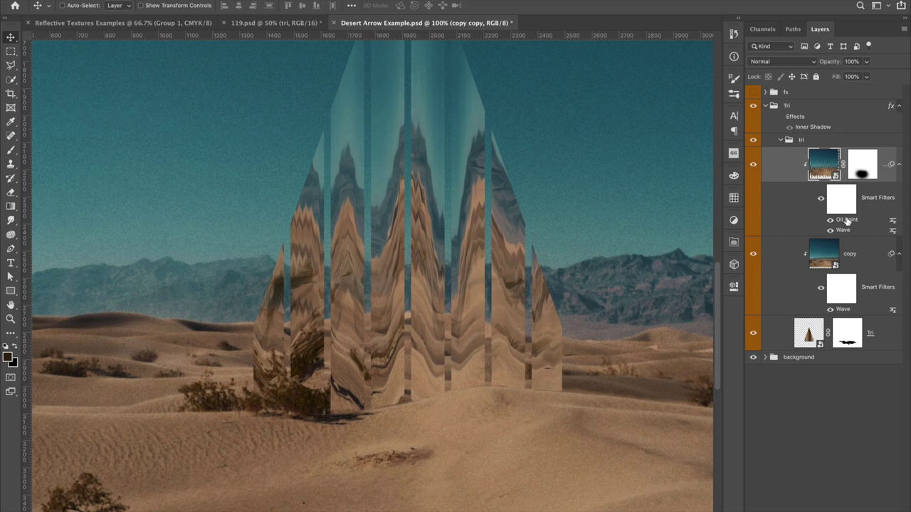
left_click_drag(846, 221, 864, 294)
left_click_drag(859, 300, 858, 297)
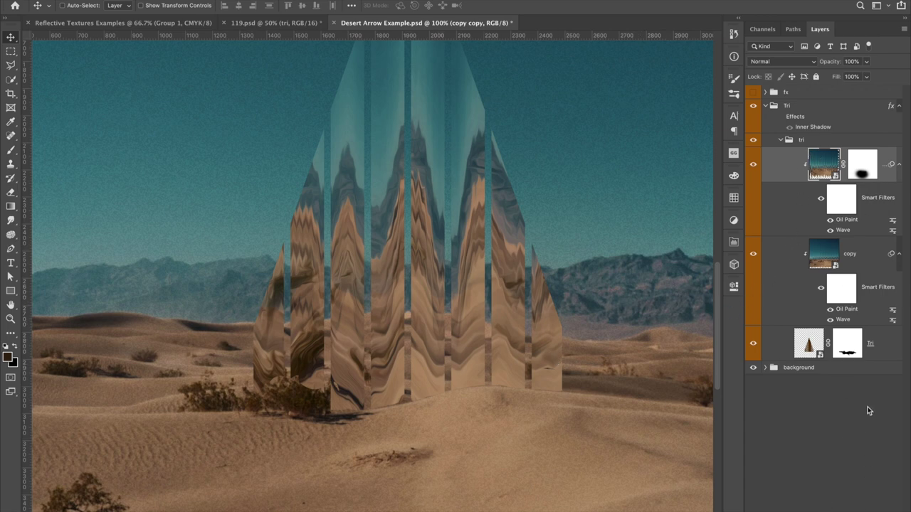
Add a clipped Layer 12 and paint soft black shading along the pillar bases.
left_click(881, 509)
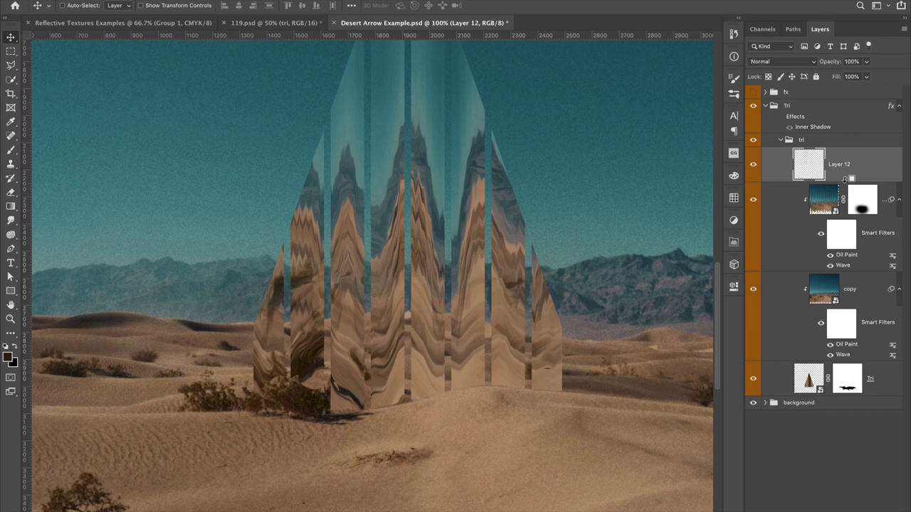
left_click(845, 180, "alt")
key("b")
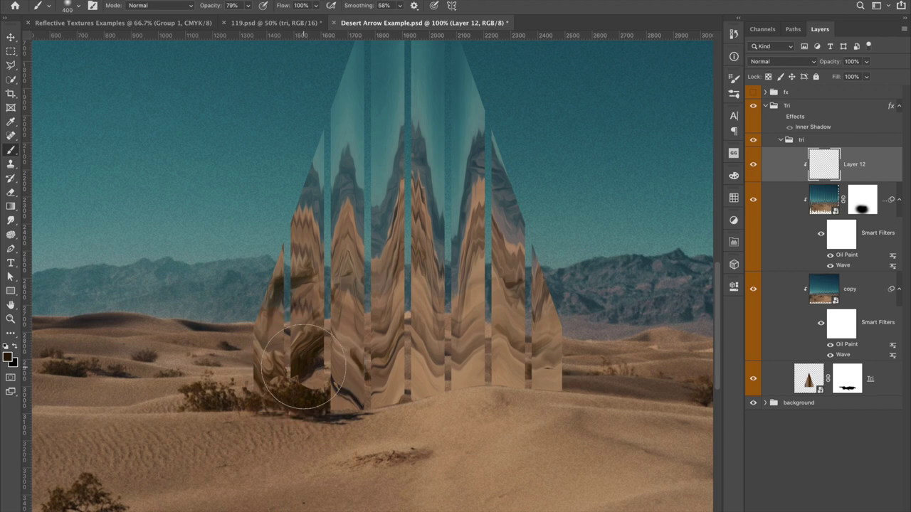
mouse_move(294, 356)
left_mouse_down()
mouse_move(299, 384)
mouse_move(342, 406)
left_mouse_up()
mouse_move(341, 398)
left_mouse_down()
mouse_move(470, 373)
mouse_move(548, 377)
left_mouse_up()
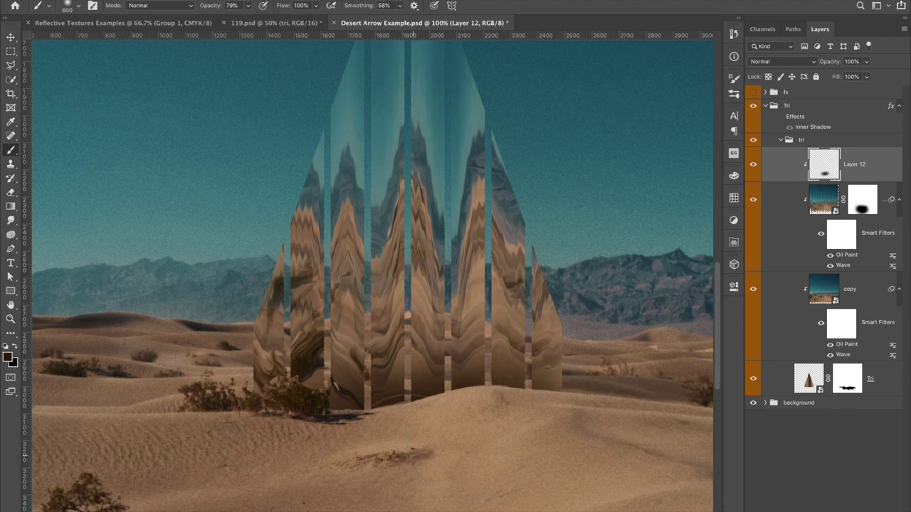
Set Layer 12's opacity to 76% and zoom out to the whole scene.
left_click(866, 61)
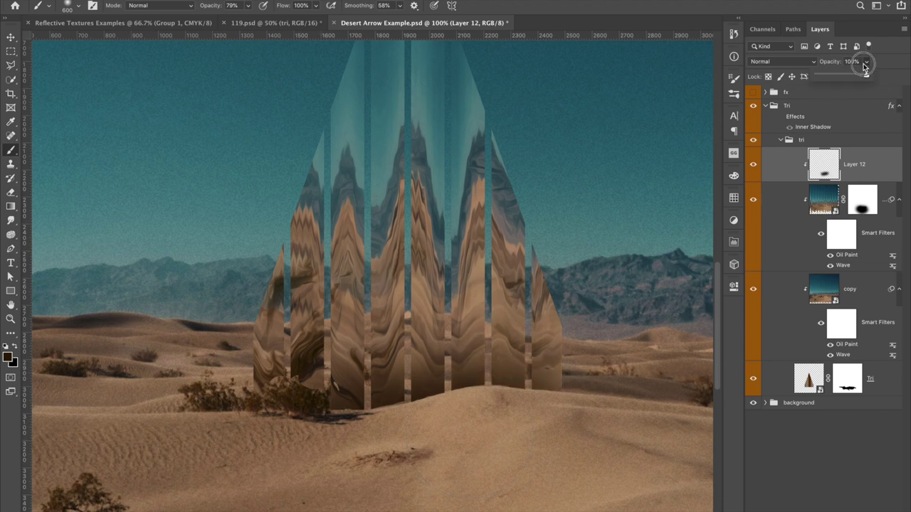
left_click_drag(873, 77, 856, 77)
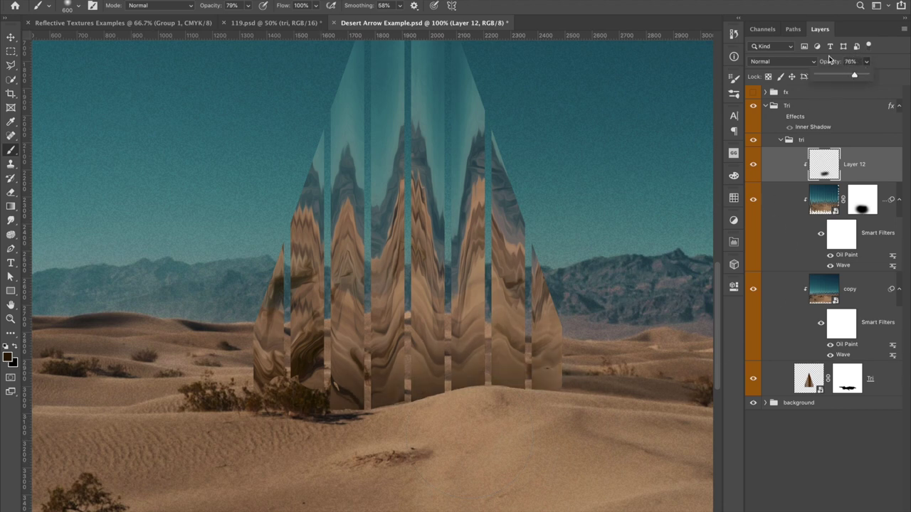
key("ctrl+minus")
key("ctrl+minus")
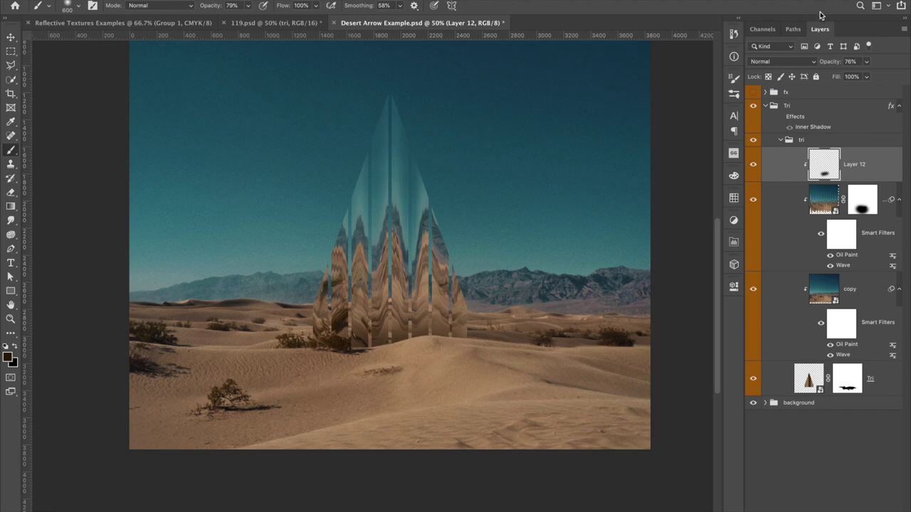
Open the Tri group's Inner Shadow, keep white and Soft Light, and raise opacity to 58%.
left_click(811, 128)
double_click(811, 128)
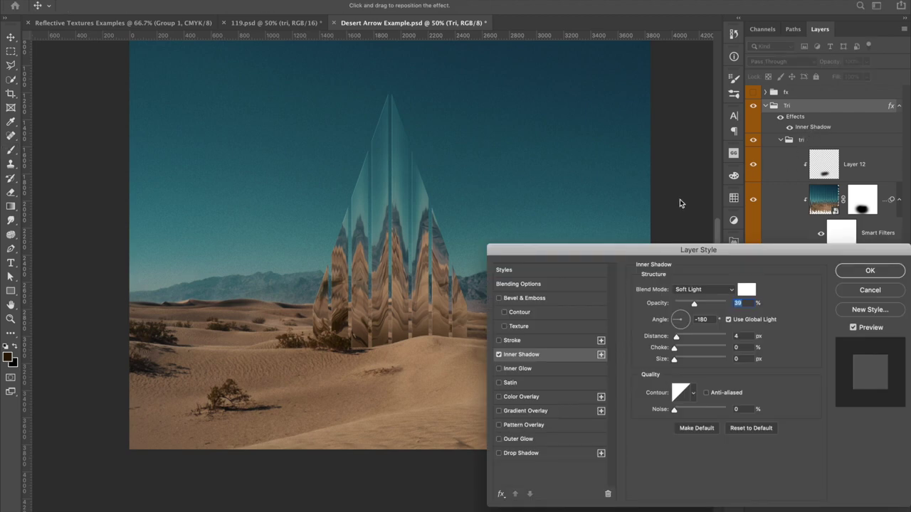
key("super+equal")
key("super+equal")
key("super+equal")
key("super+equal")
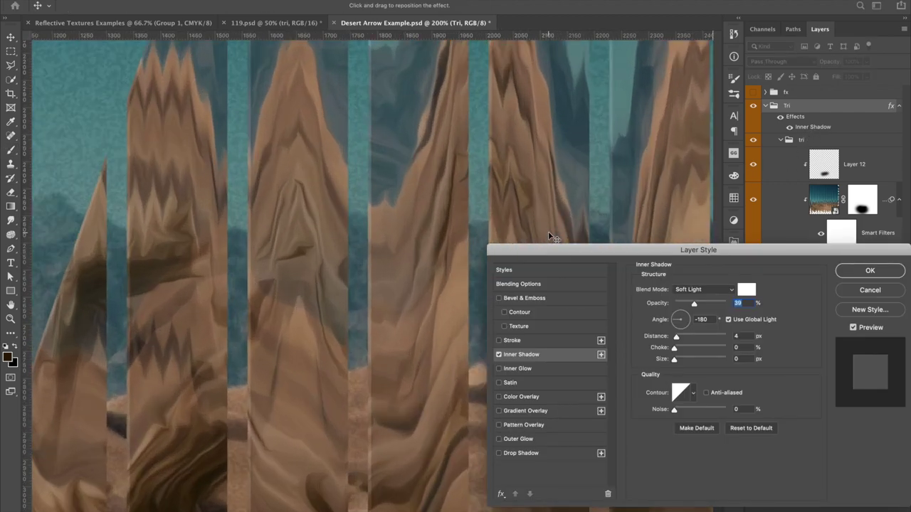
left_click_drag(646, 250, 555, 197)
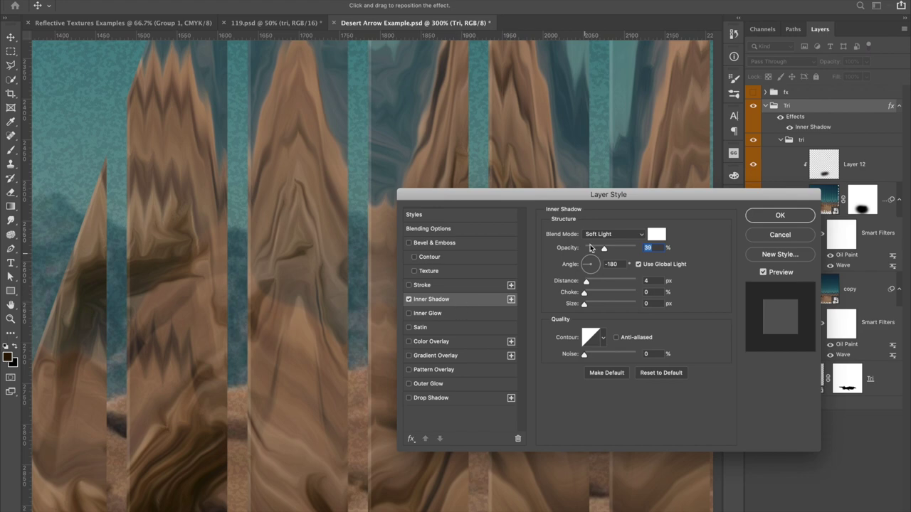
left_click(657, 235)
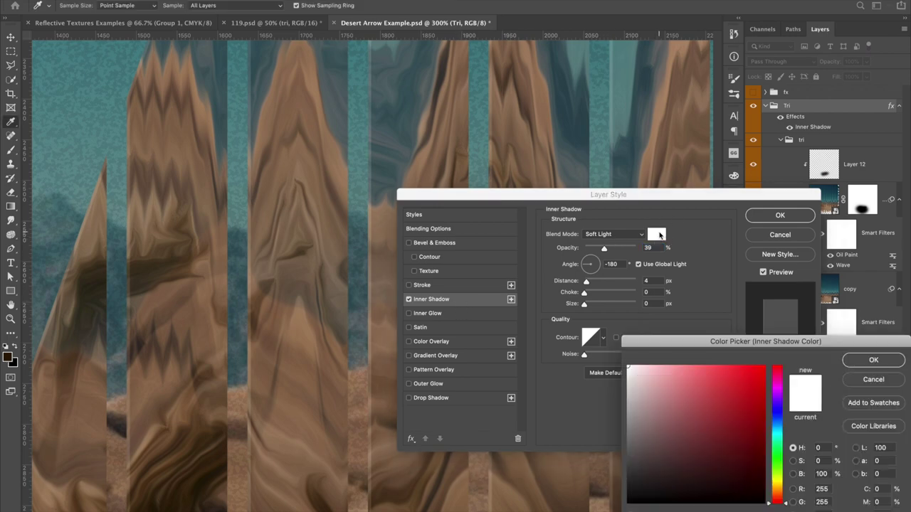
left_click(874, 361)
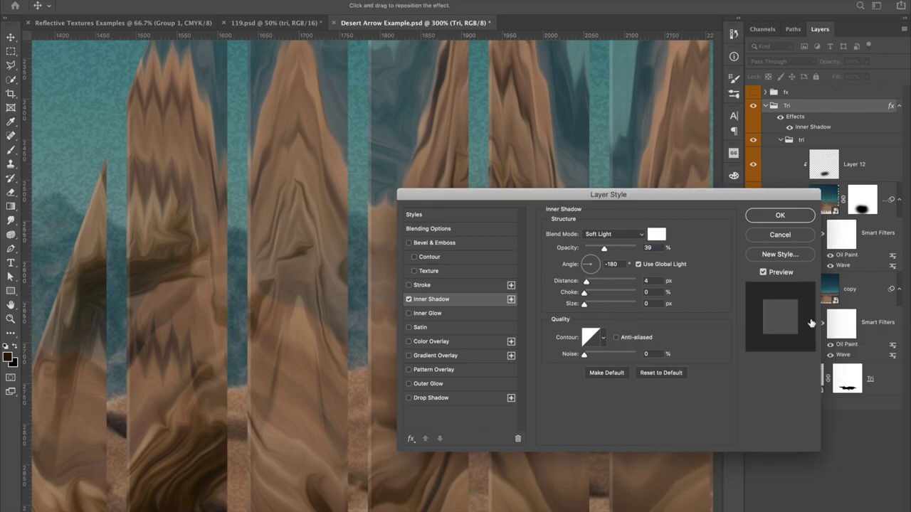
left_click(610, 234)
left_click(610, 234)
left_click_drag(606, 249, 616, 249)
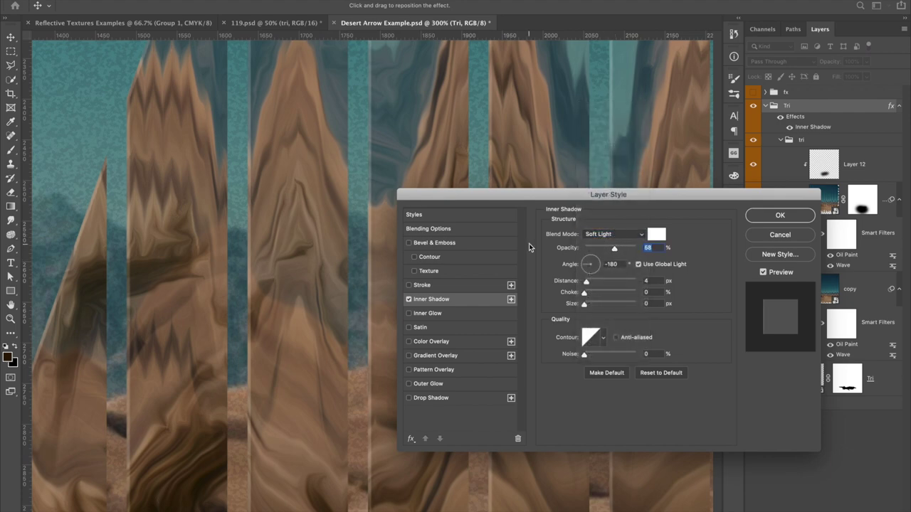
key("super+minus")
key("super+minus")
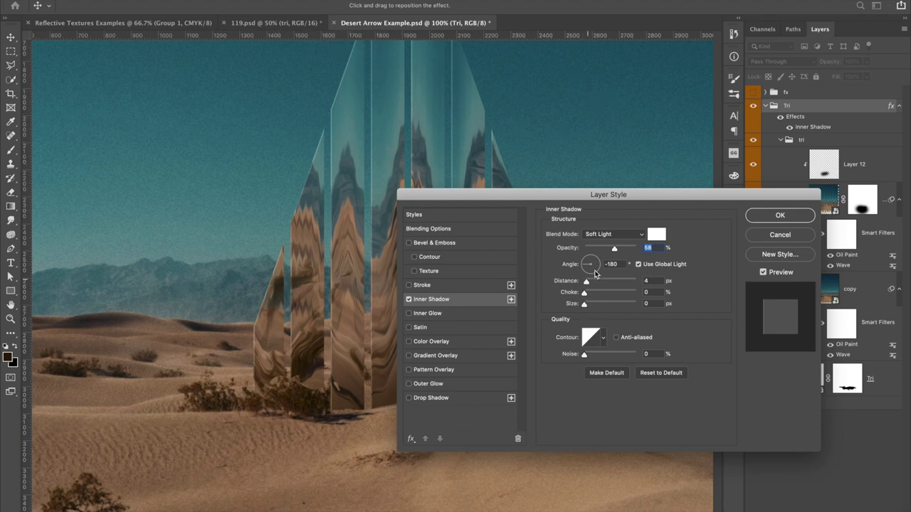
Try other inner shadow angles, settle on -180°, and apply the style.
left_click(580, 263)
left_click_drag(590, 257, 595, 232)
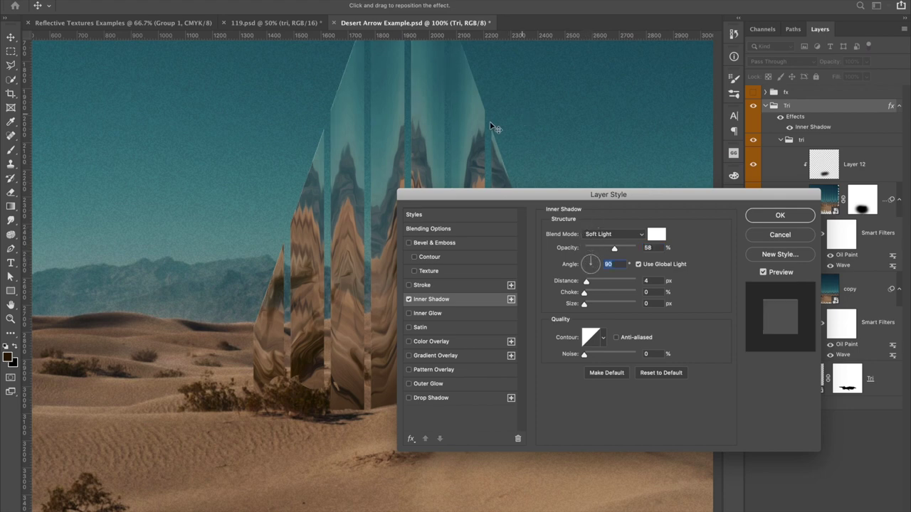
scroll(412, 153, "up", 6)
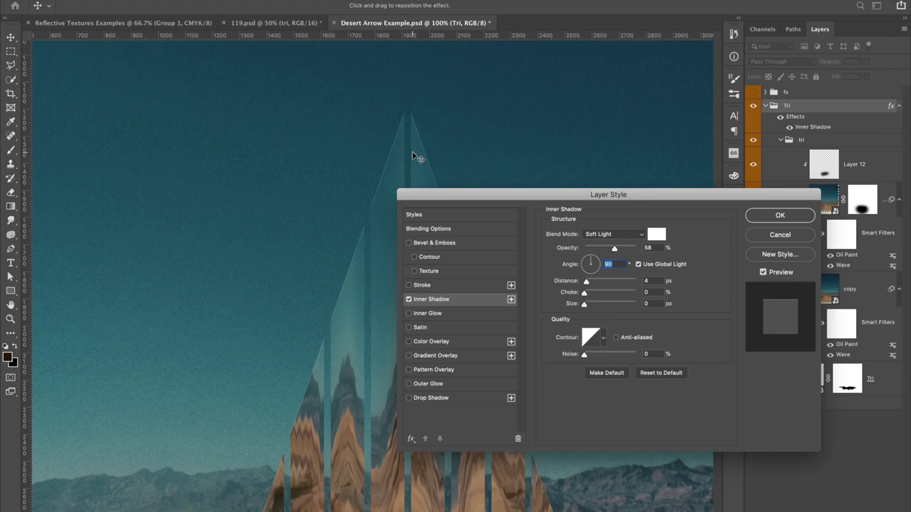
scroll(374, 199, "down", 1)
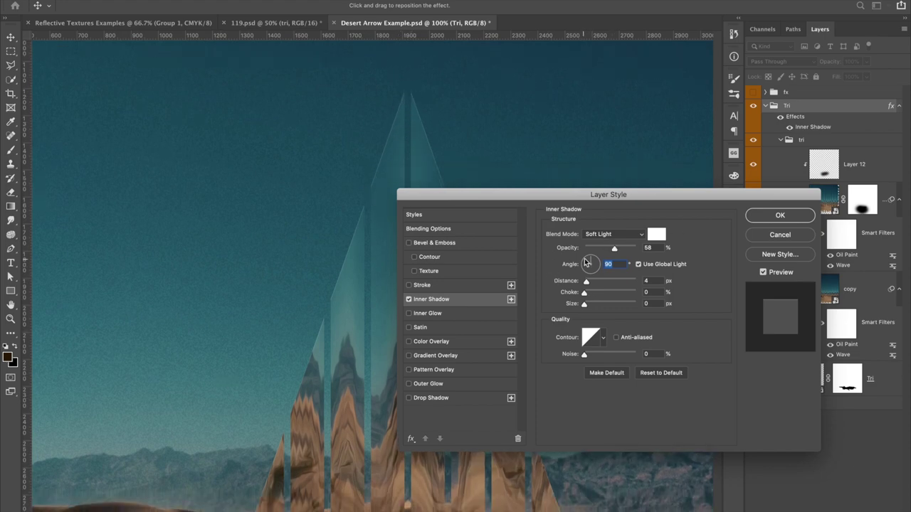
left_click_drag(587, 263, 577, 269)
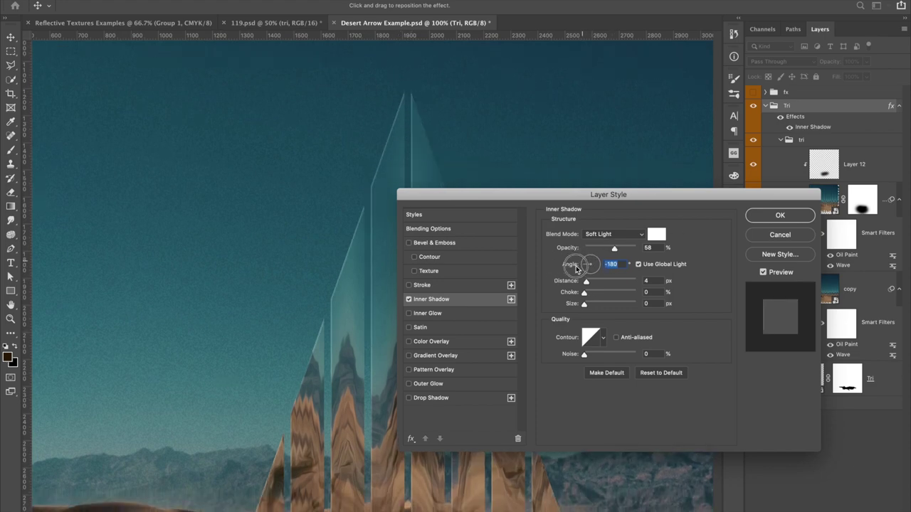
left_click(758, 215)
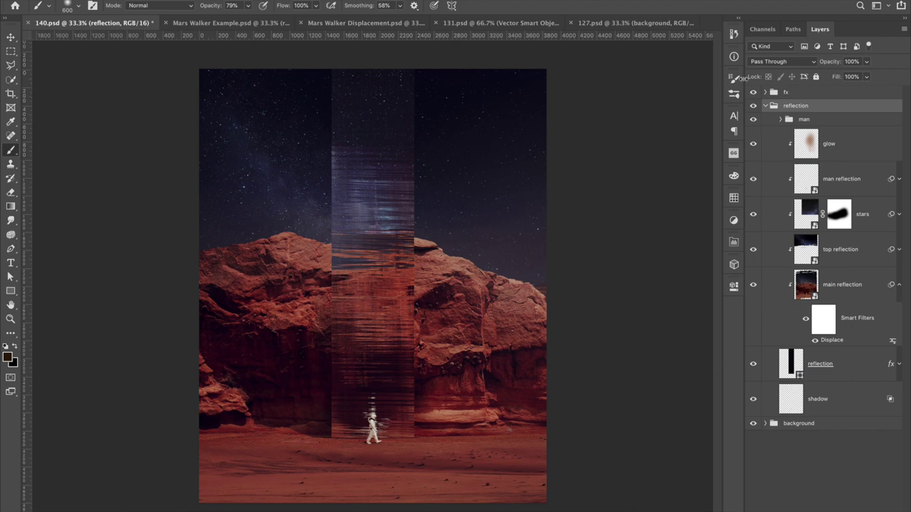
Hide the glow, man reflection, stars and top reflection layers, then switch to Mars Walker Example.psd.
left_click_drag(755, 146, 753, 249)
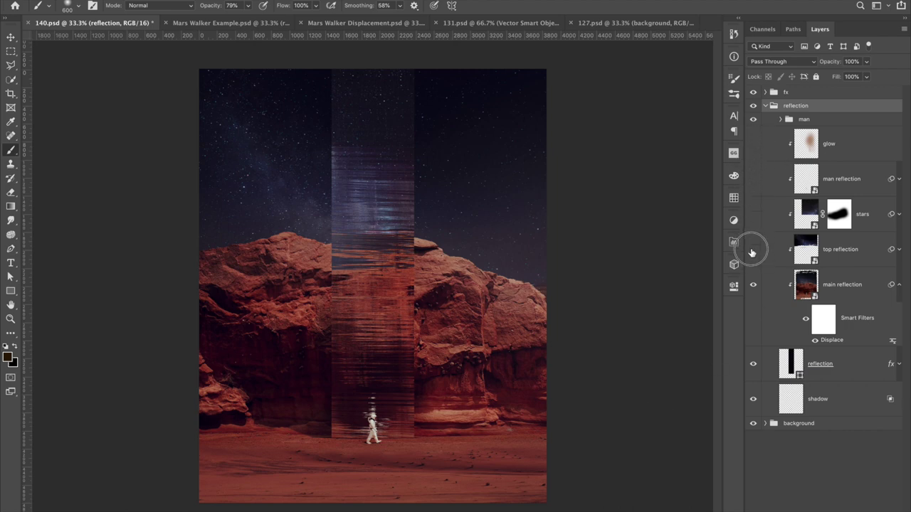
left_click(837, 287)
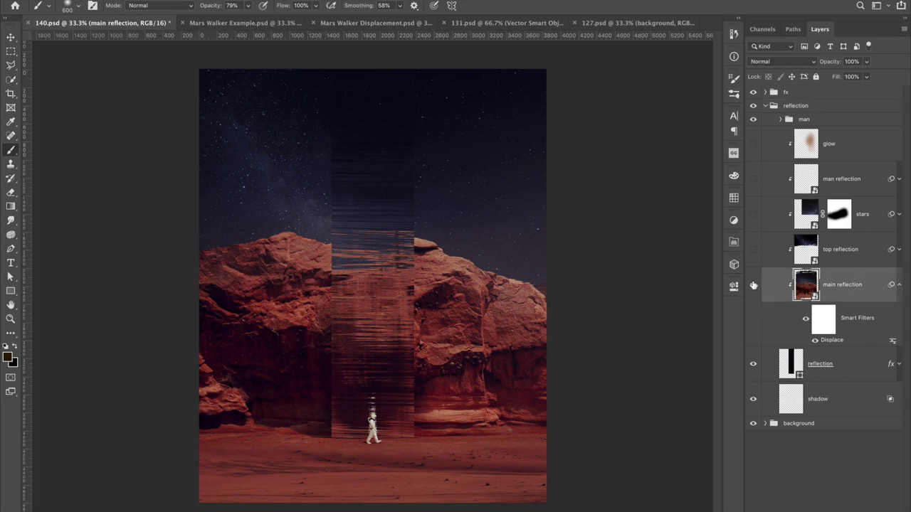
left_click(753, 249)
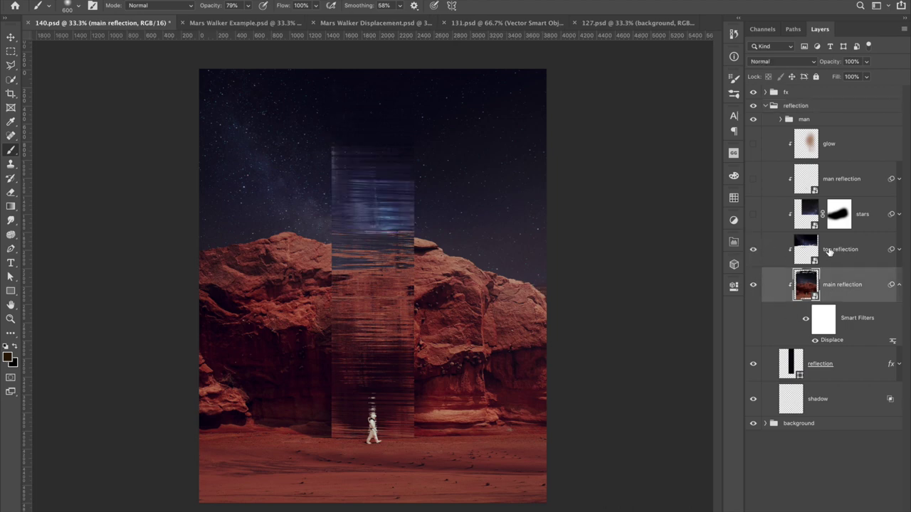
left_click(753, 215)
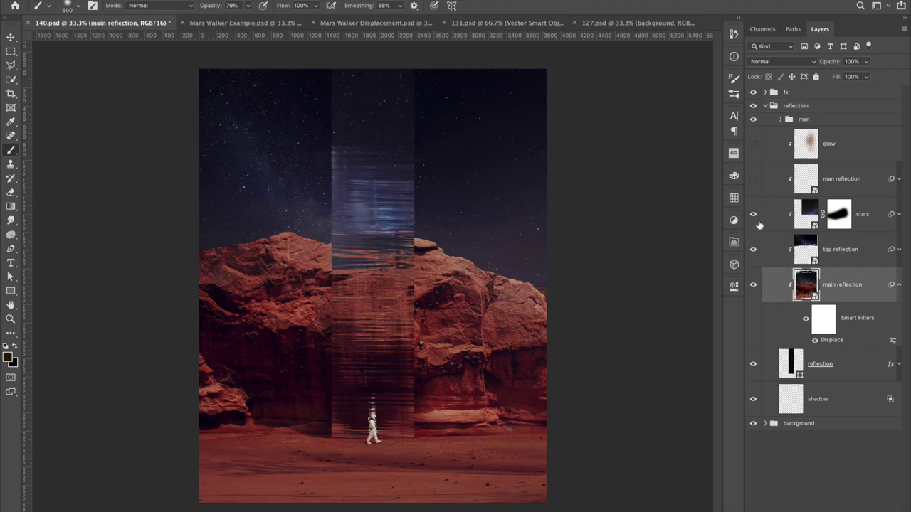
left_click(753, 178)
left_click_drag(754, 183, 753, 250)
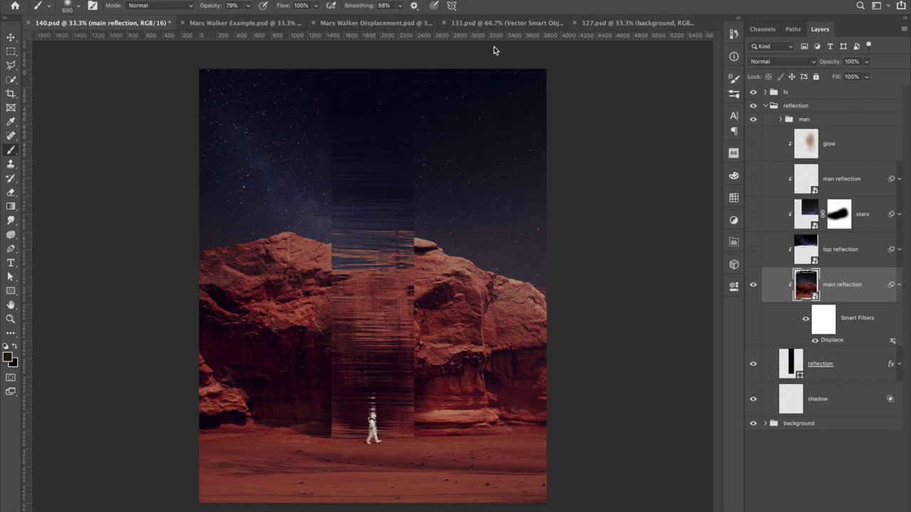
left_click(247, 22)
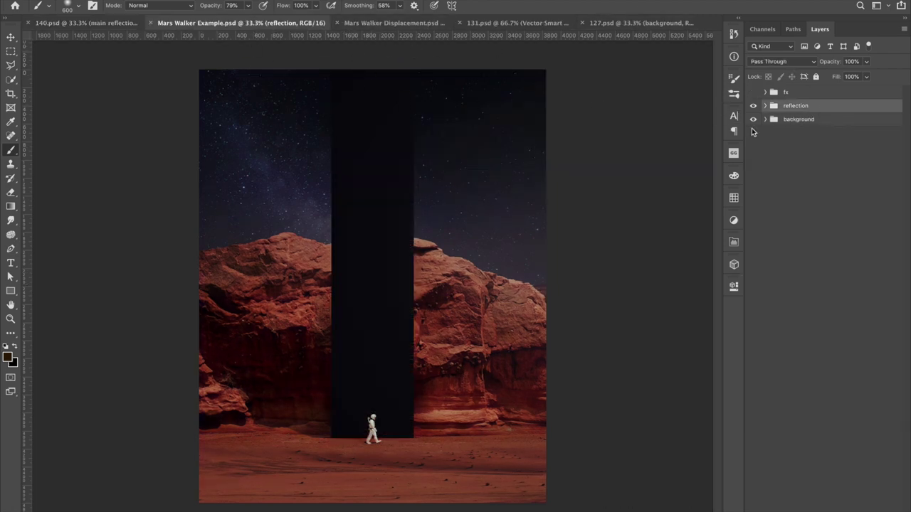
Hide the reflection group with its dark pillar and expand the background group.
left_click(754, 93)
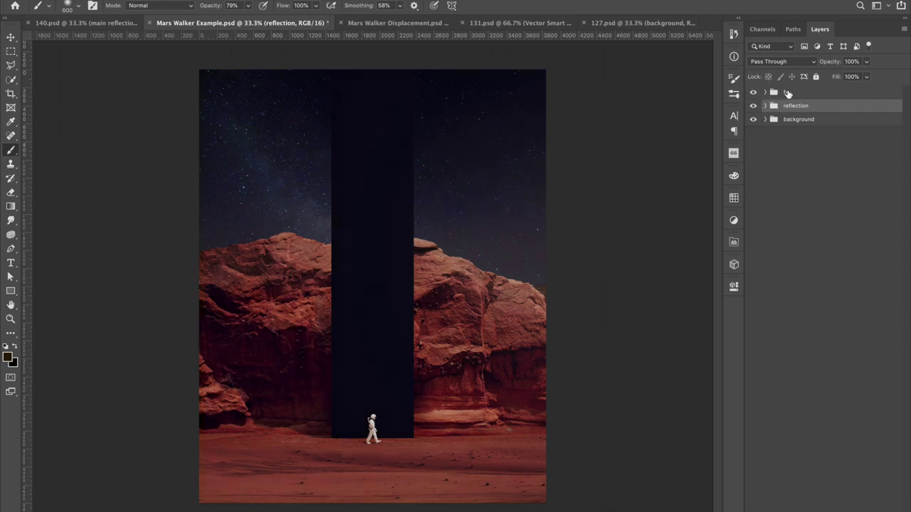
left_click(753, 92)
left_click(754, 106)
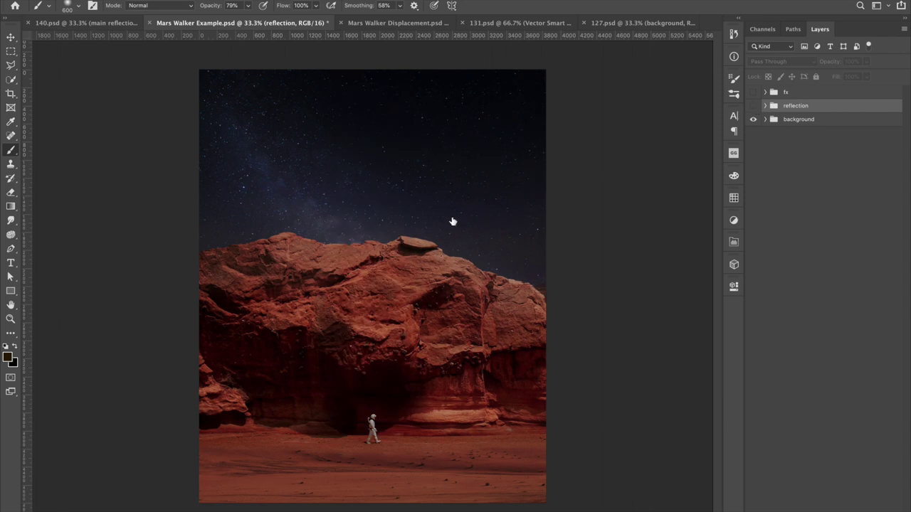
left_click(765, 119)
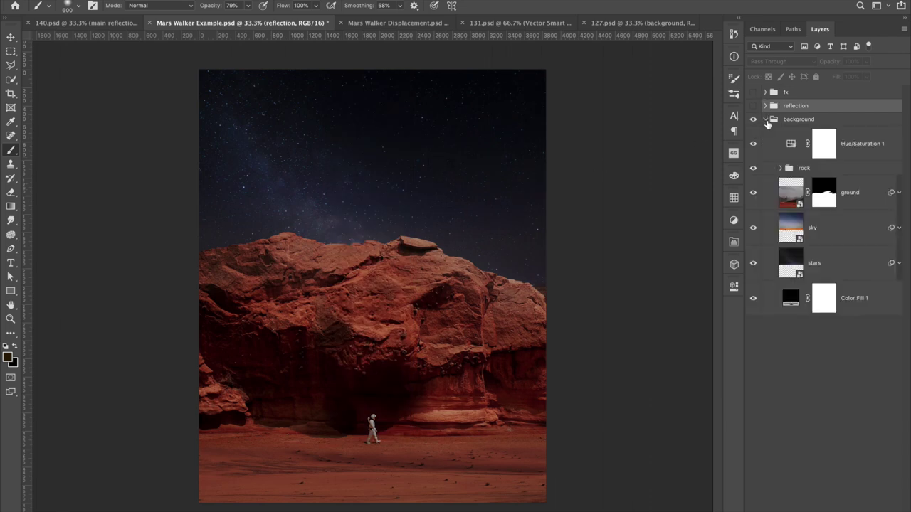
Toggle the rock, ground, sky and stars layers off and back on, then select the rock group.
left_click(754, 168)
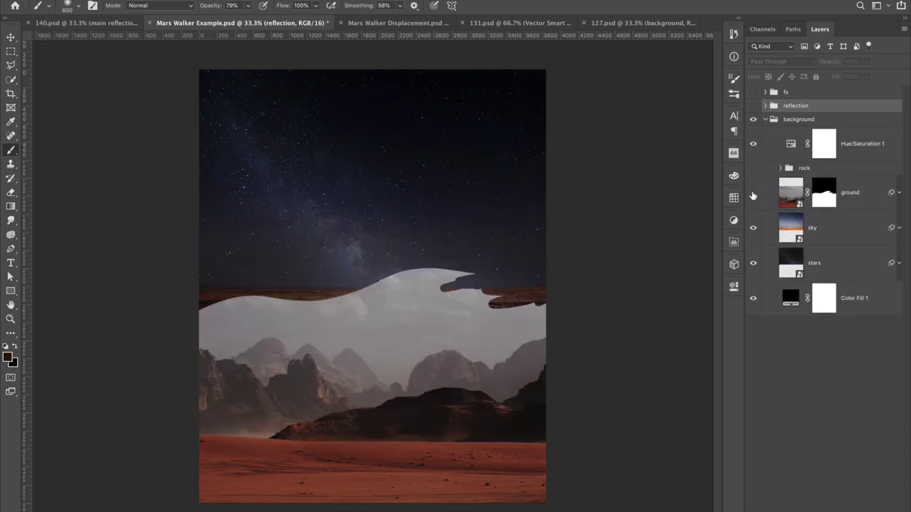
left_click(753, 192)
left_click(754, 228)
left_click(753, 262)
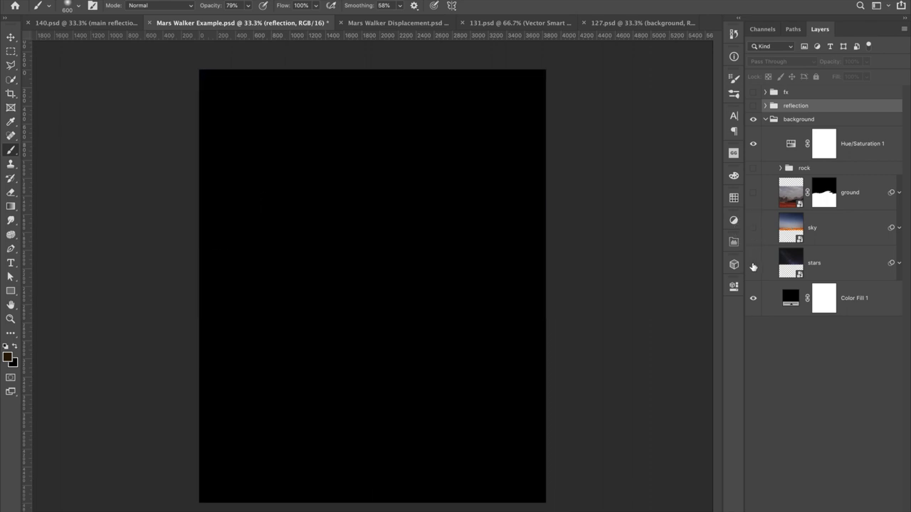
left_click(754, 264)
left_click(753, 228)
left_click(753, 194)
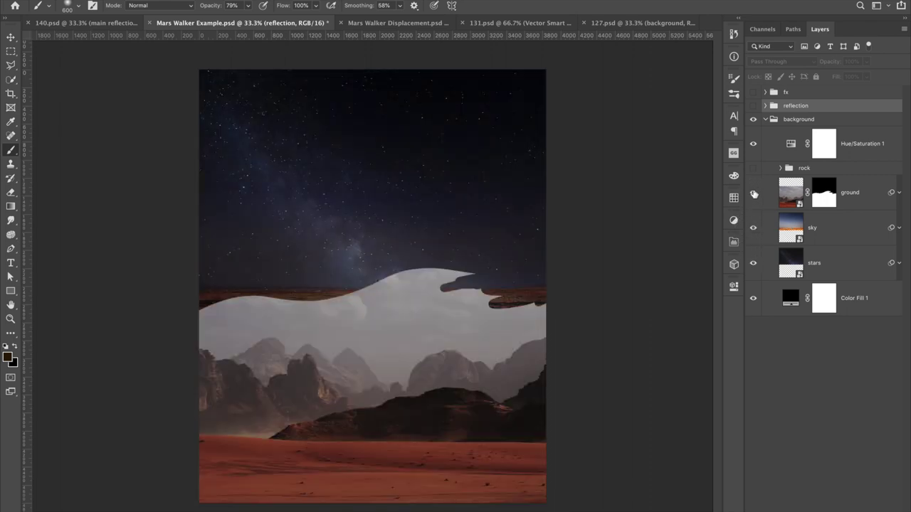
left_click(753, 168)
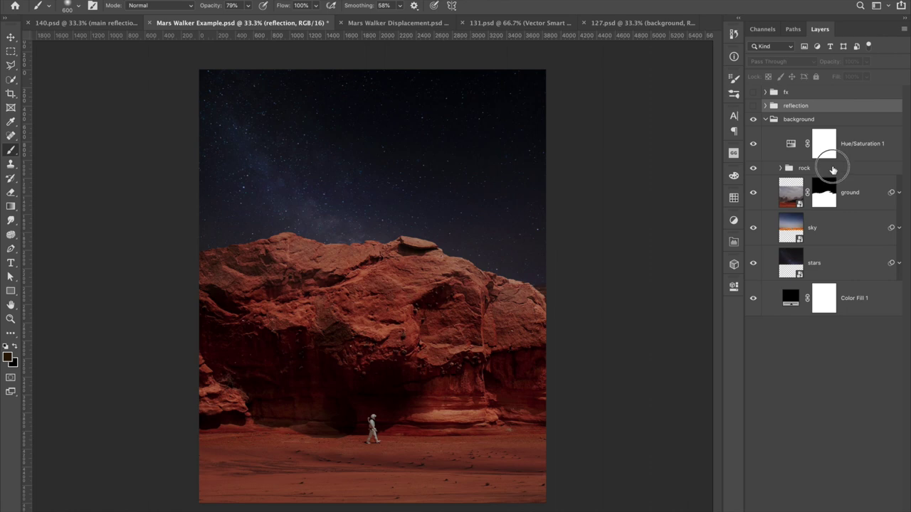
left_click(836, 172)
Collapse the background group and paste a merged copy of the whole canvas as a new layer.
left_click(767, 120)
left_click(805, 125)
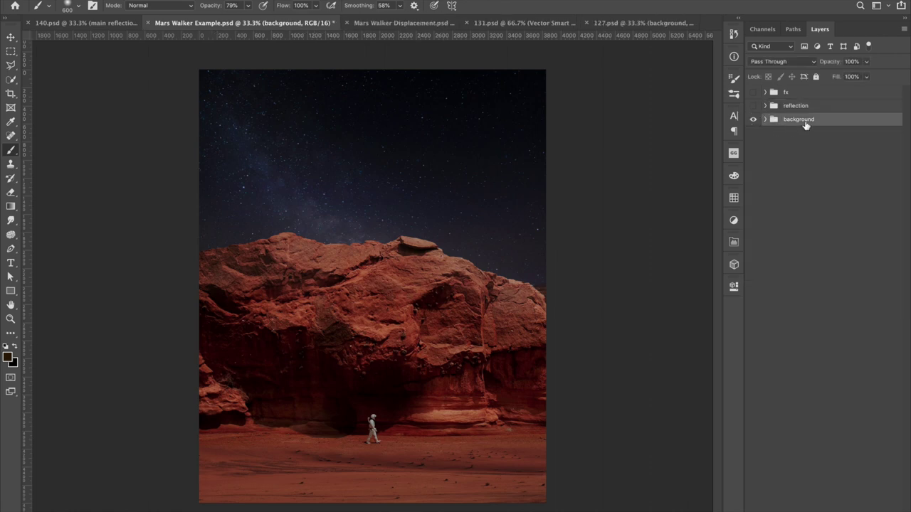
key("super+a")
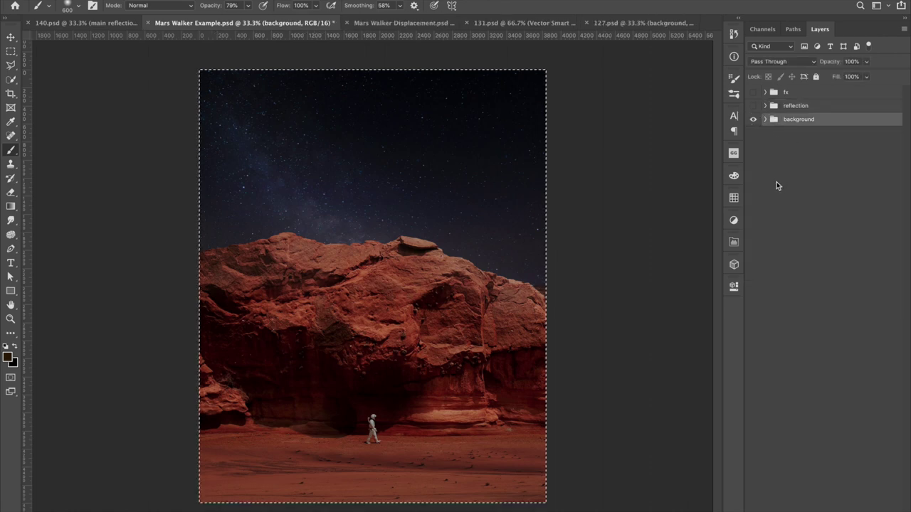
left_click(140, 21)
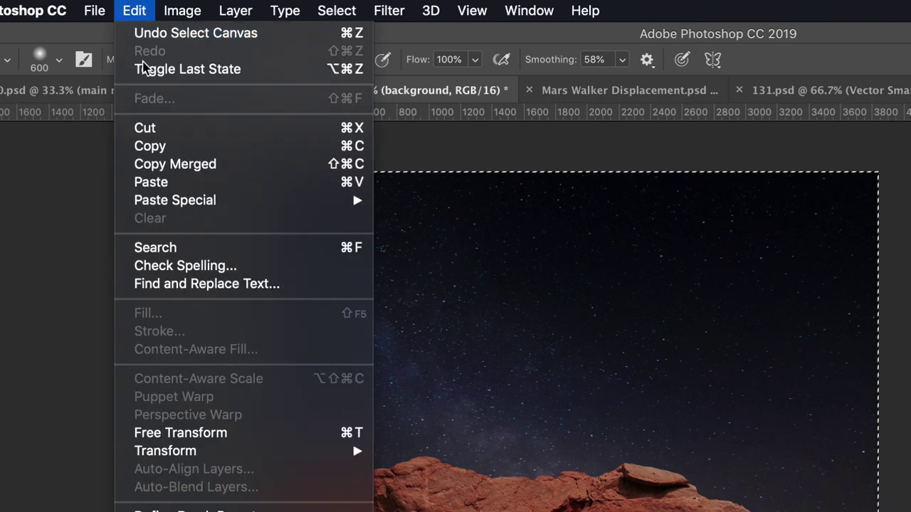
left_click(179, 165)
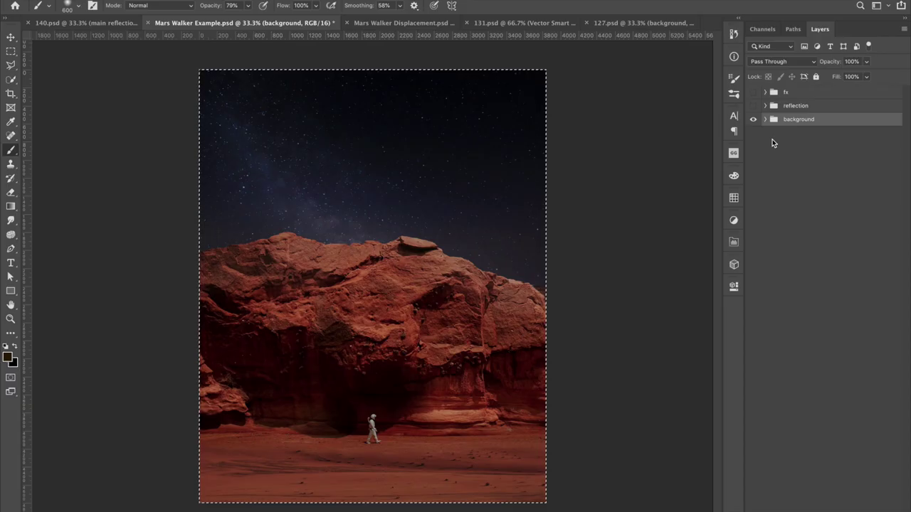
key("super+v")
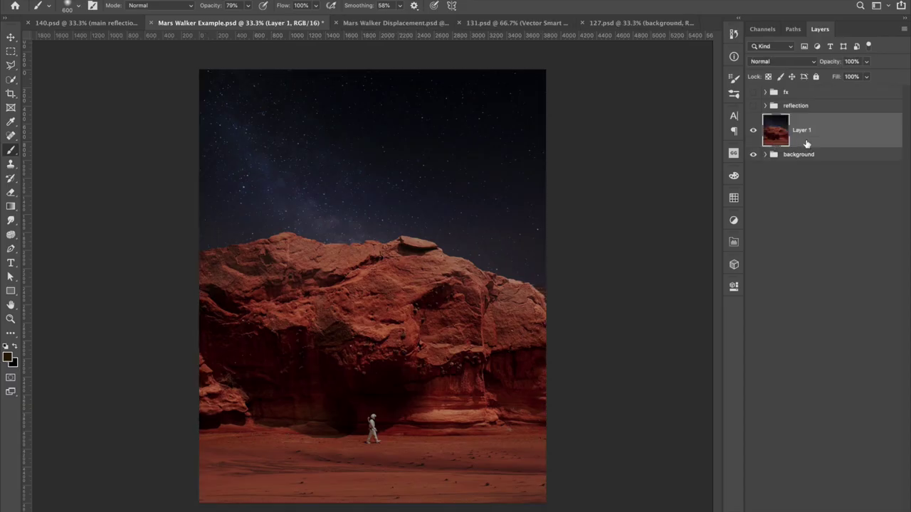
Rename the new layer 'copy' and convert it to a smart object.
double_click(801, 131)
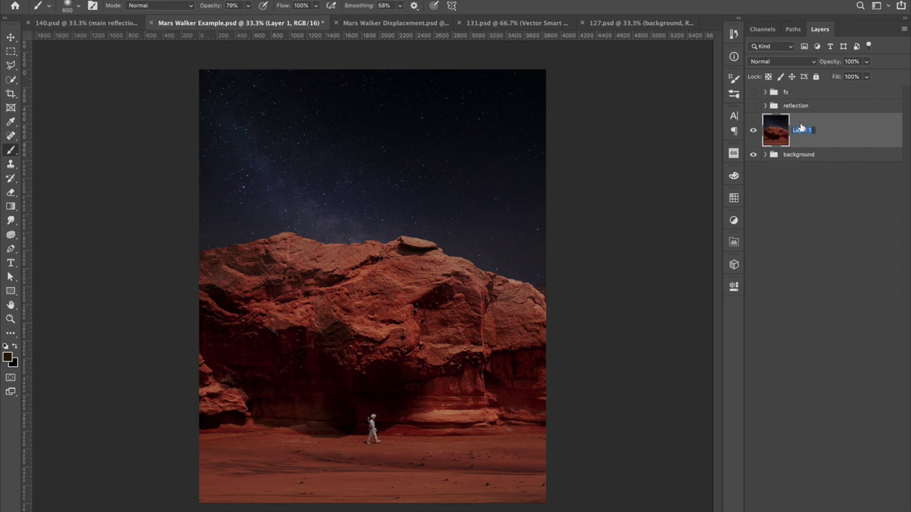
type("copy")
key("Return")
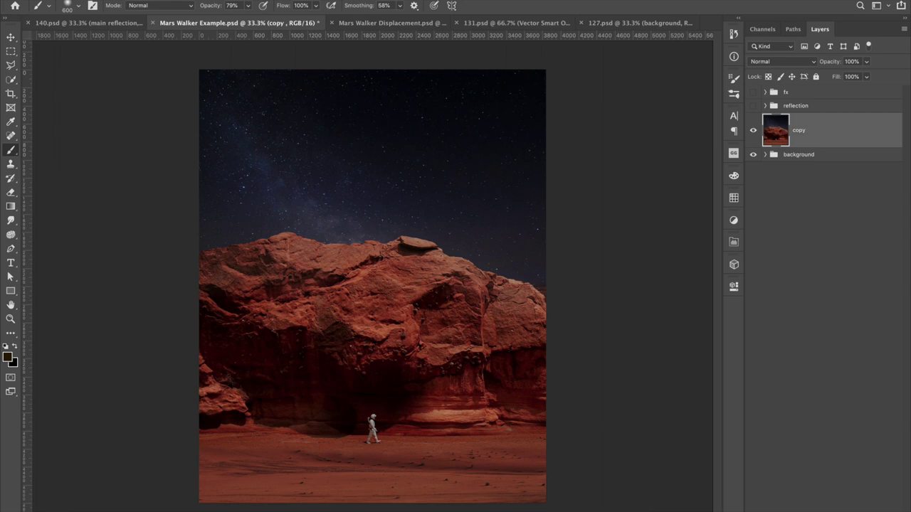
right_click(832, 141)
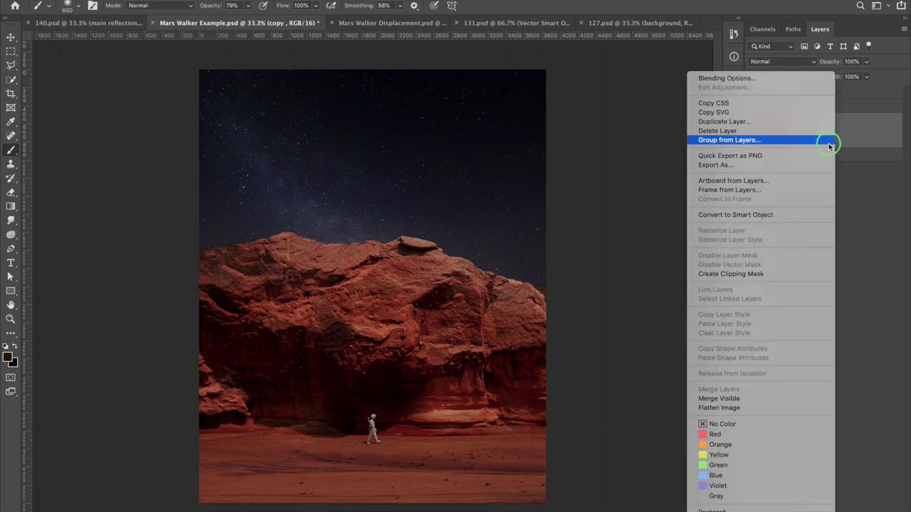
left_click(768, 213)
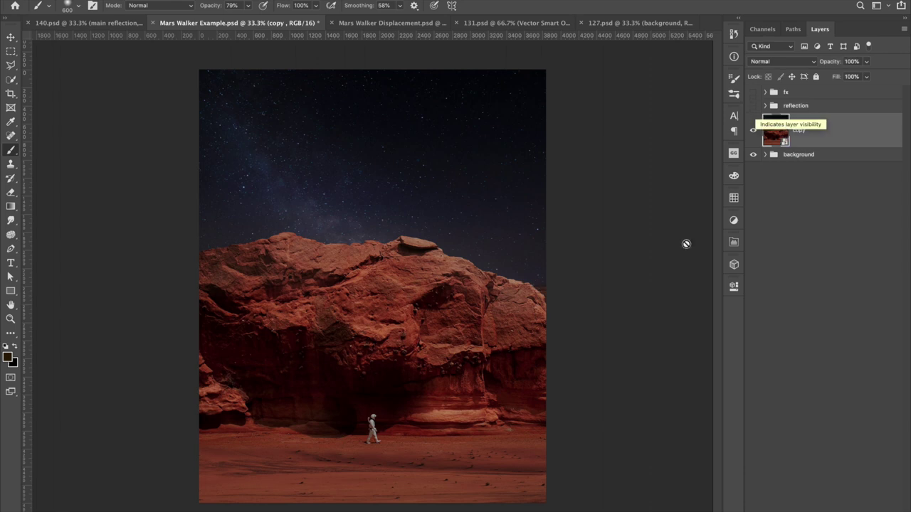
Move the copy layer into the reflection group and clip it to the reflection layer.
left_click(765, 106)
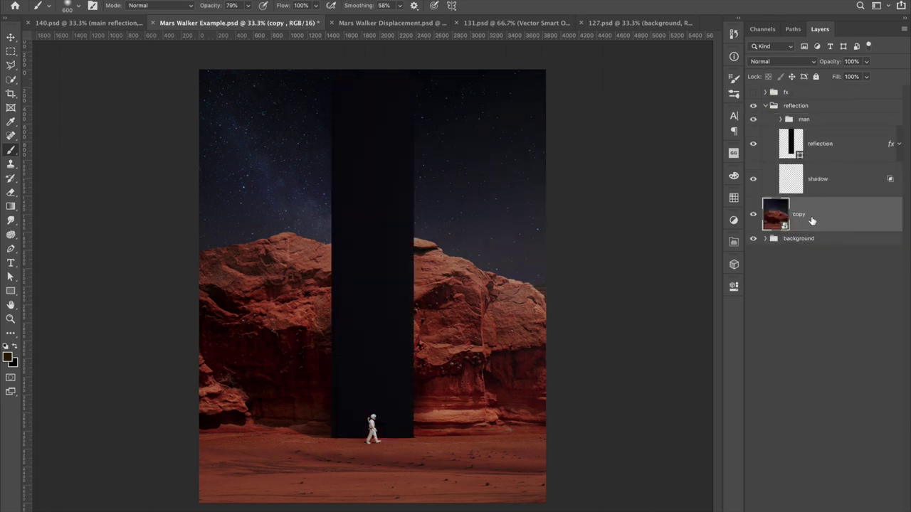
left_click_drag(812, 220, 818, 139)
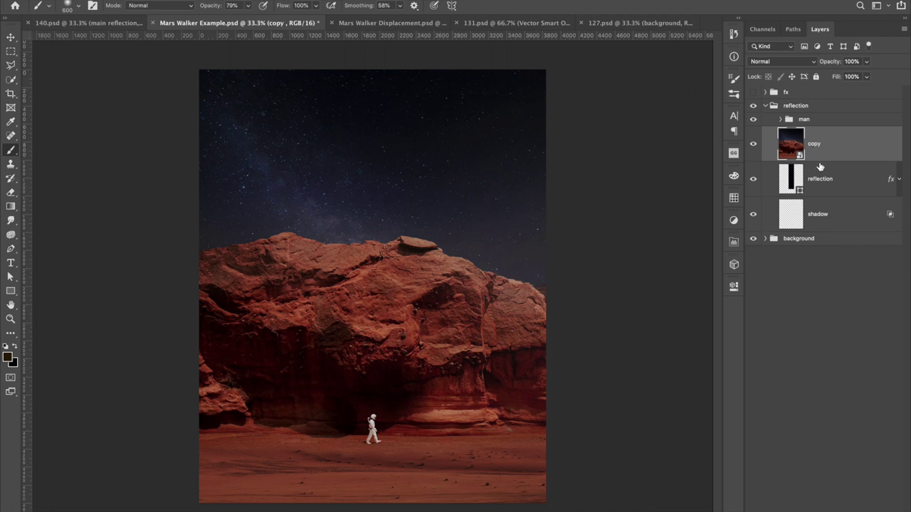
left_click(825, 161, "alt")
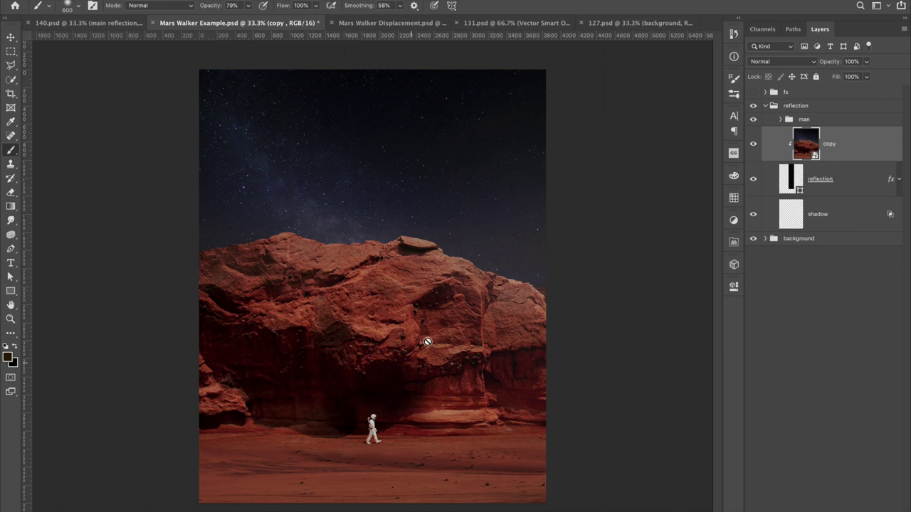
left_click_drag(425, 293, 427, 324)
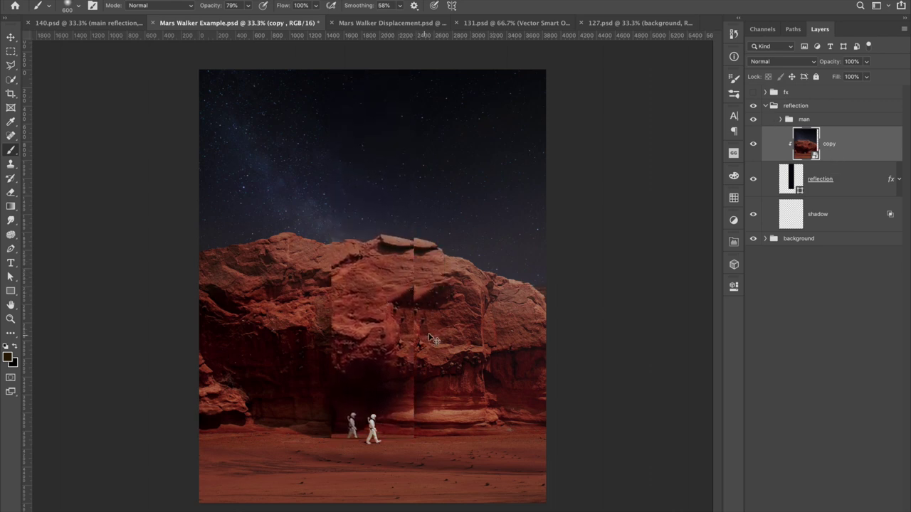
key("ctrl+z")
left_click(11, 37)
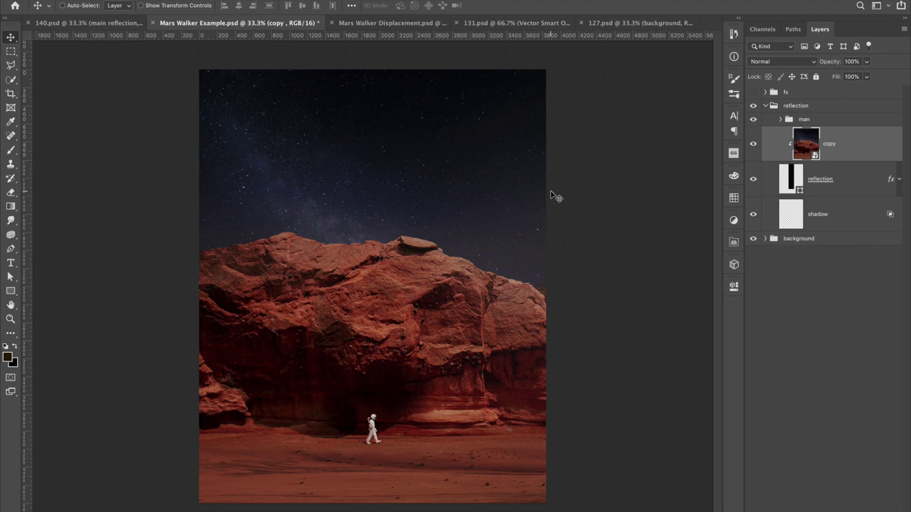
Glance at the Displacement document, dismiss the clipboard alert, and bring up the Unsplash page in Safari.
left_click(391, 23)
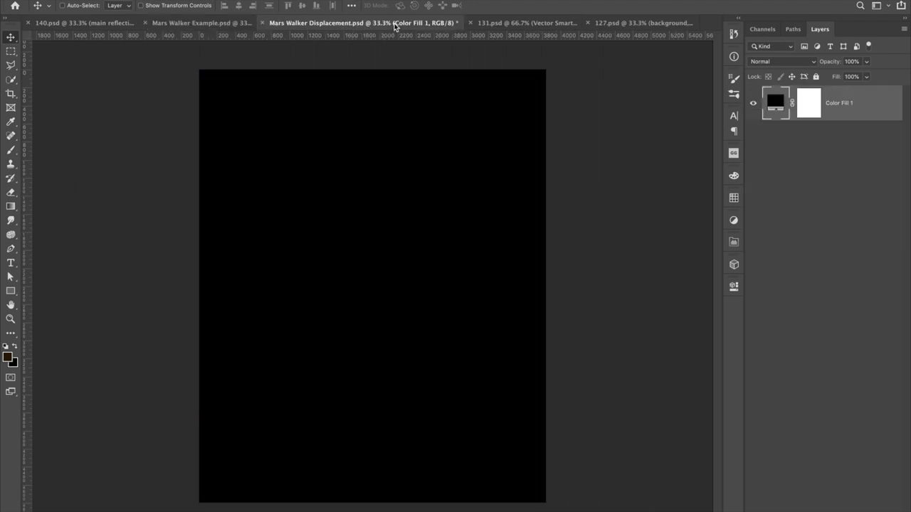
left_click(185, 23)
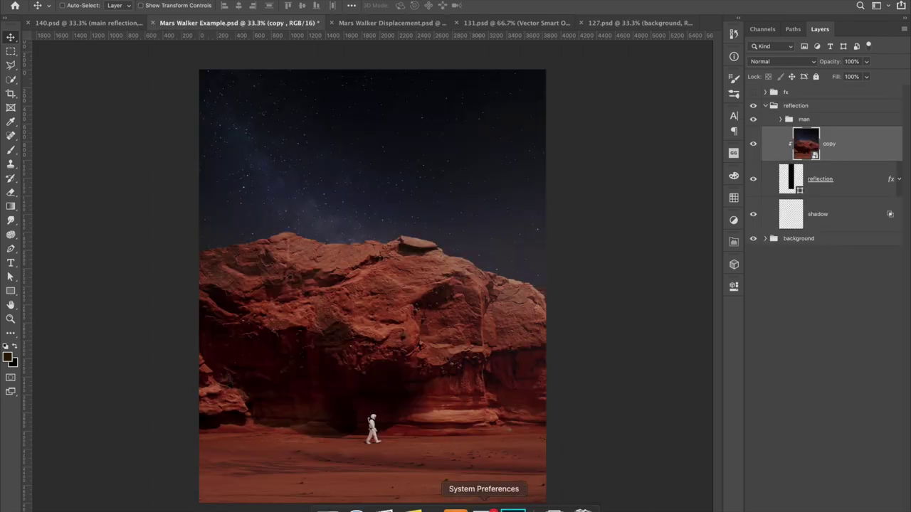
left_click(356, 509)
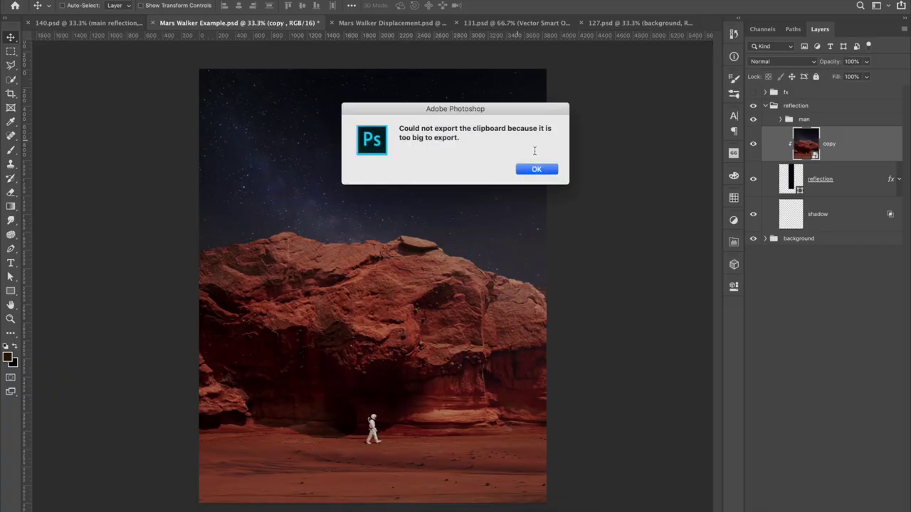
left_click(536, 169)
left_click(356, 508)
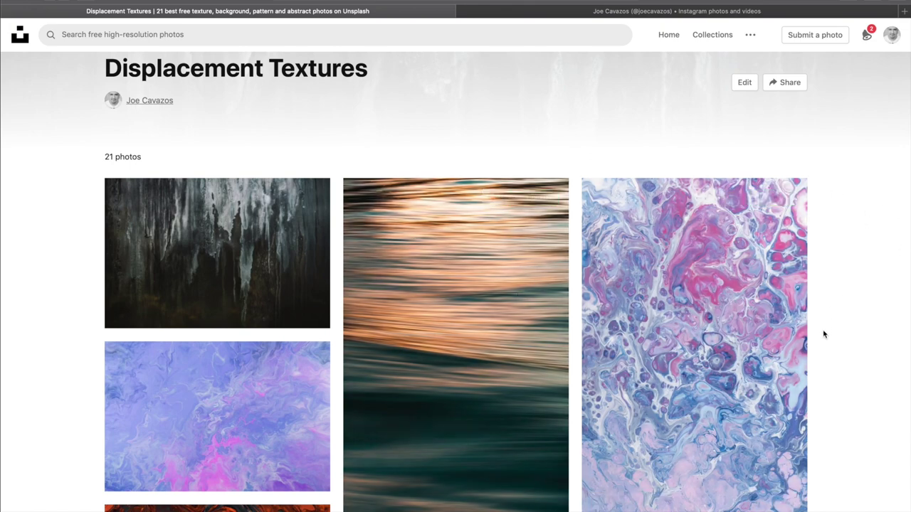
Download the streaked orange-and-teal wave photo from Displacement Textures and go back to Photoshop.
scroll(824, 334, "down", 1)
scroll(823, 333, "down", 5)
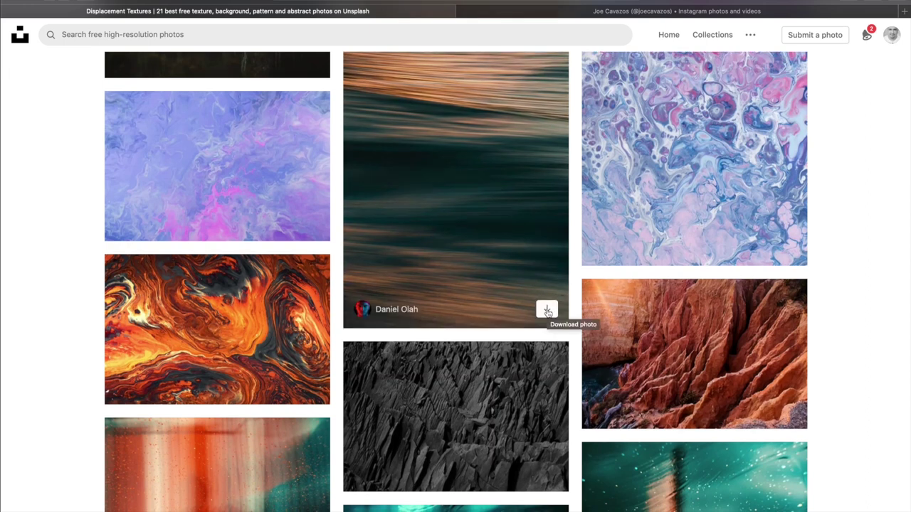
left_click(544, 311)
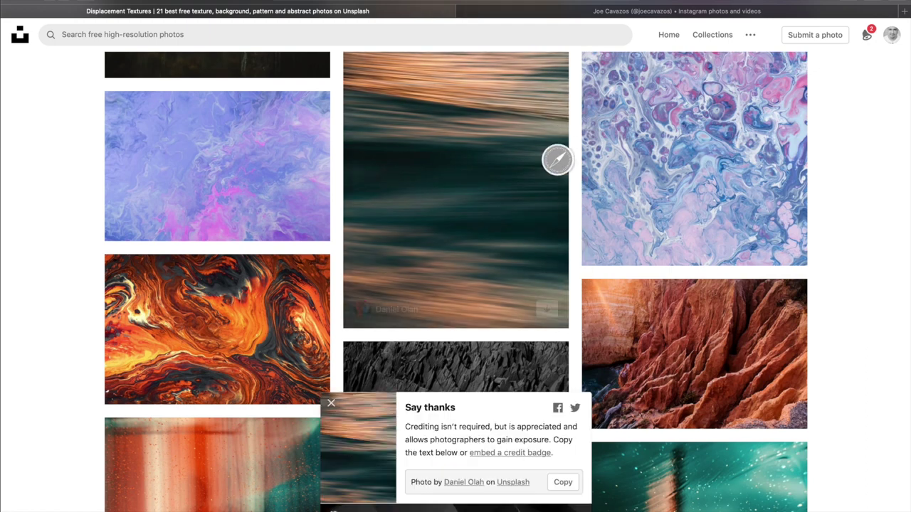
left_click(513, 507)
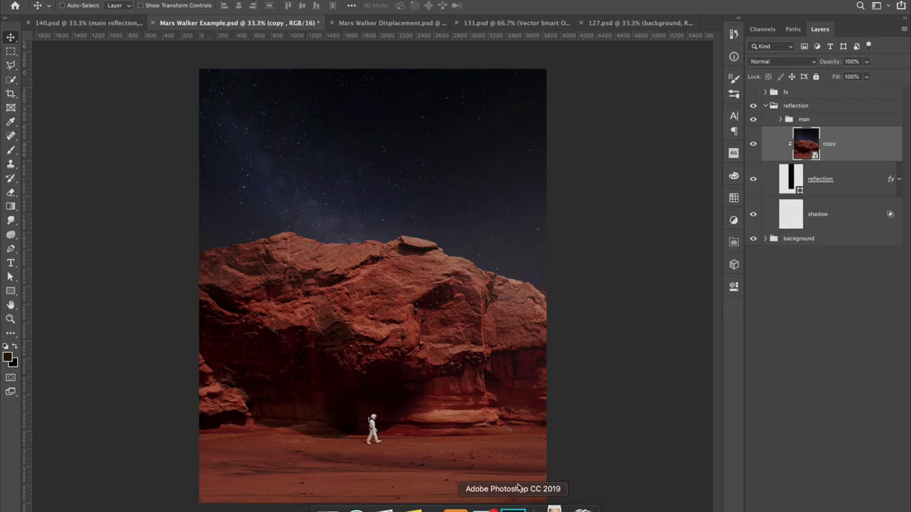
Place the downloaded wave photo into Mars Walker Displacement, enlarged to fill the canvas.
left_click(373, 23)
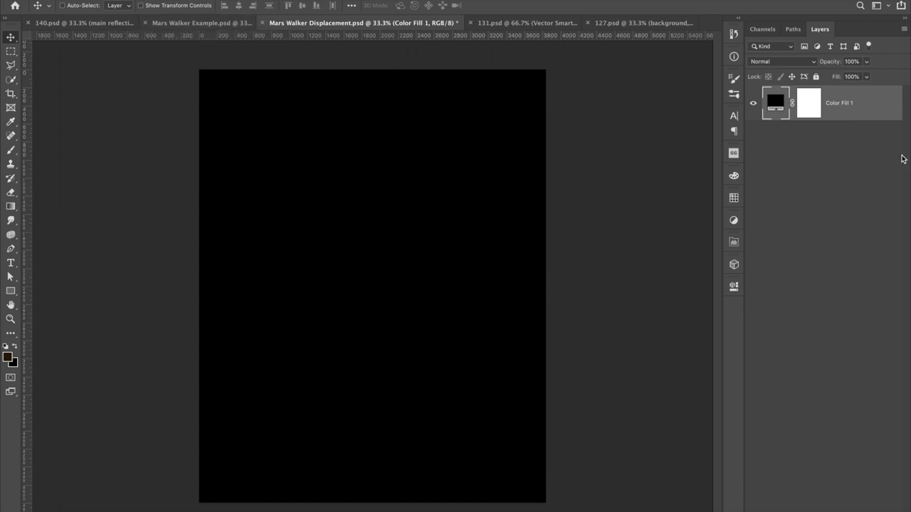
left_click(553, 506)
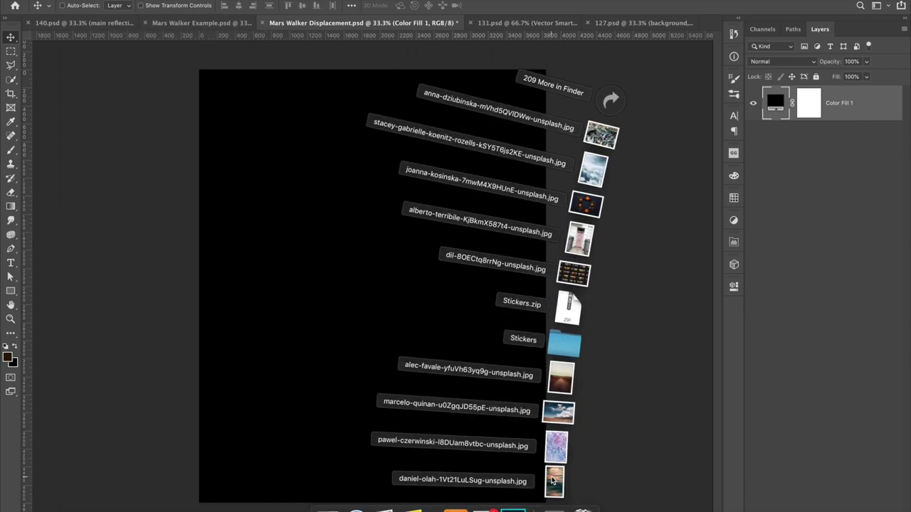
left_click_drag(585, 203, 364, 265)
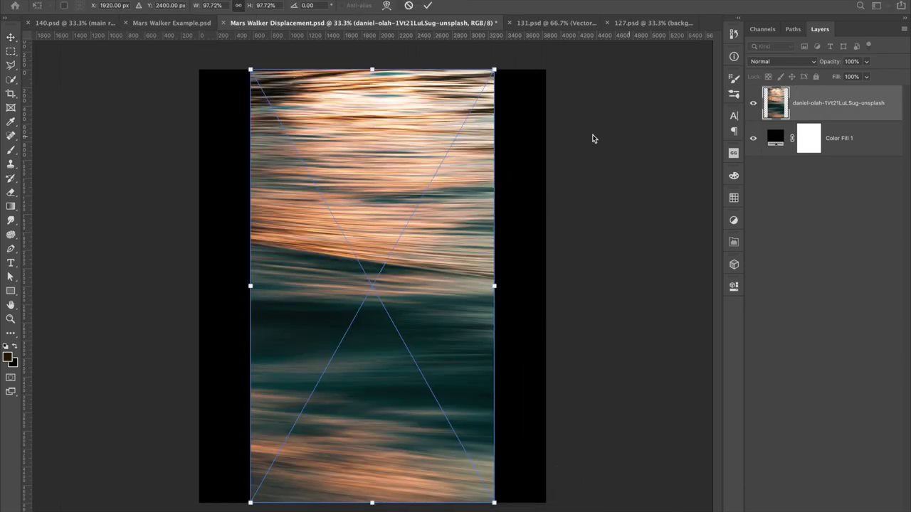
left_click_drag(500, 72, 619, 25)
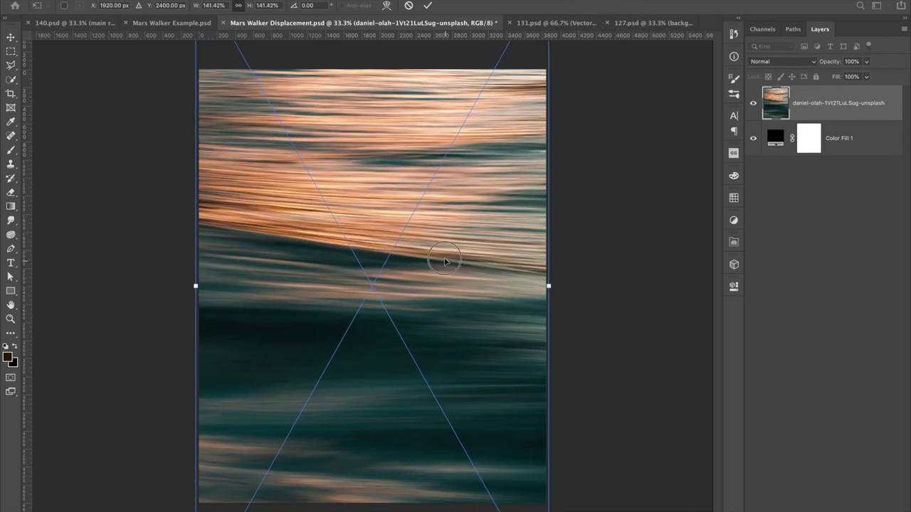
key("Return")
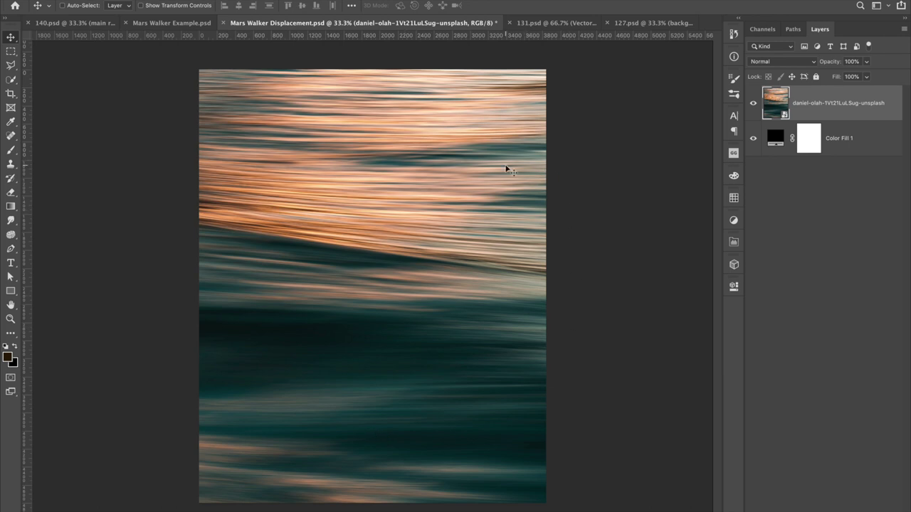
Scale the texture to 141.42% and shift it down, then duplicate its layer.
key("ctrl+t")
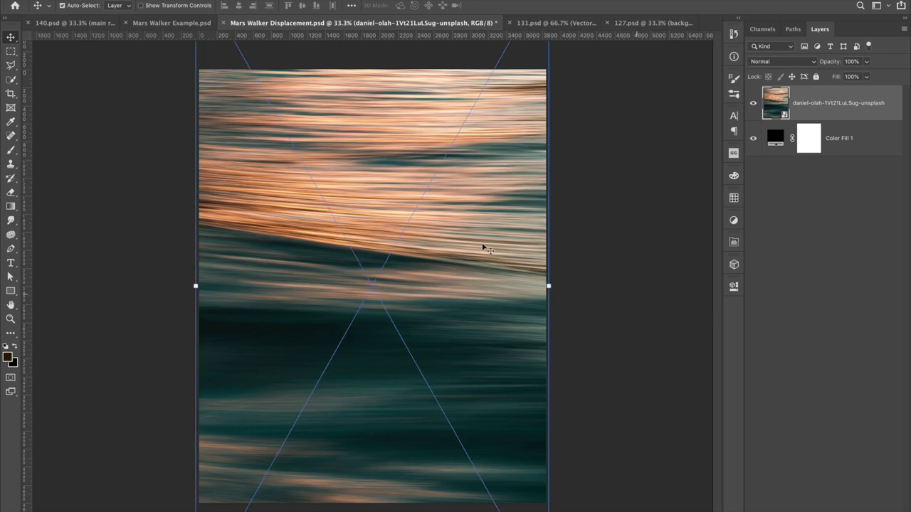
left_click_drag(406, 163, 417, 234)
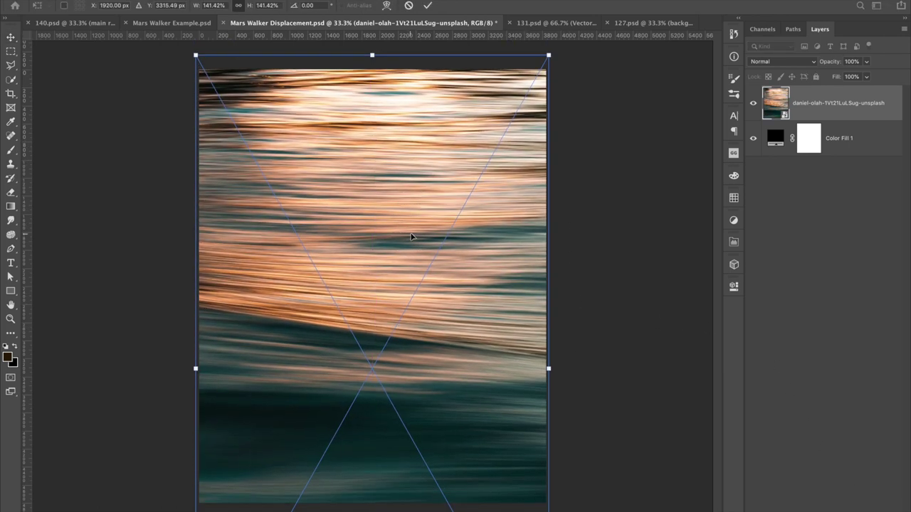
key("Return")
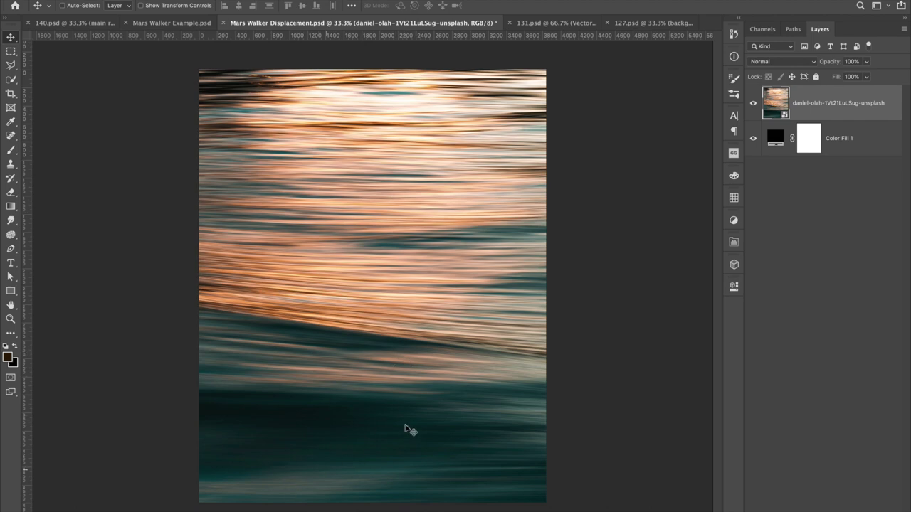
key("ctrl+j")
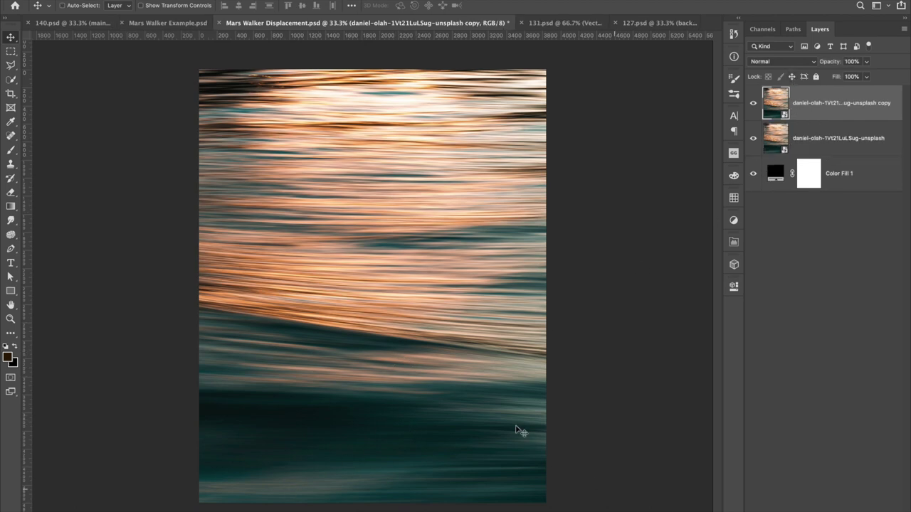
Slide the texture copy down and mask a soft black band across the middle seam.
left_click_drag(396, 163, 387, 351)
mouse_move(455, 511)
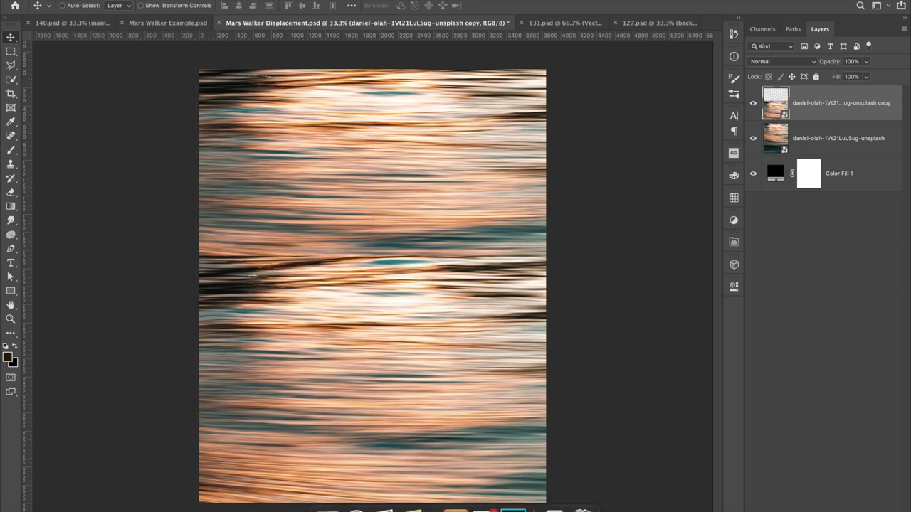
left_click(791, 509)
key("b")
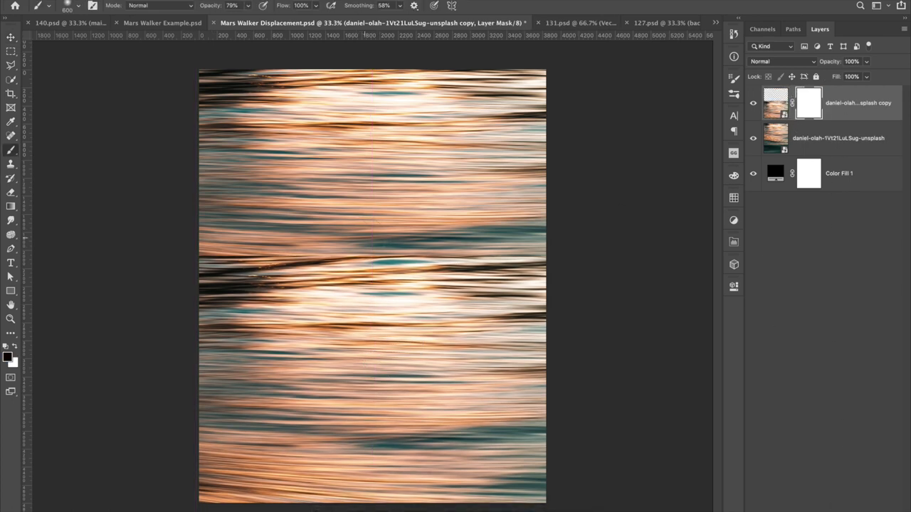
left_click_drag(213, 274, 603, 273)
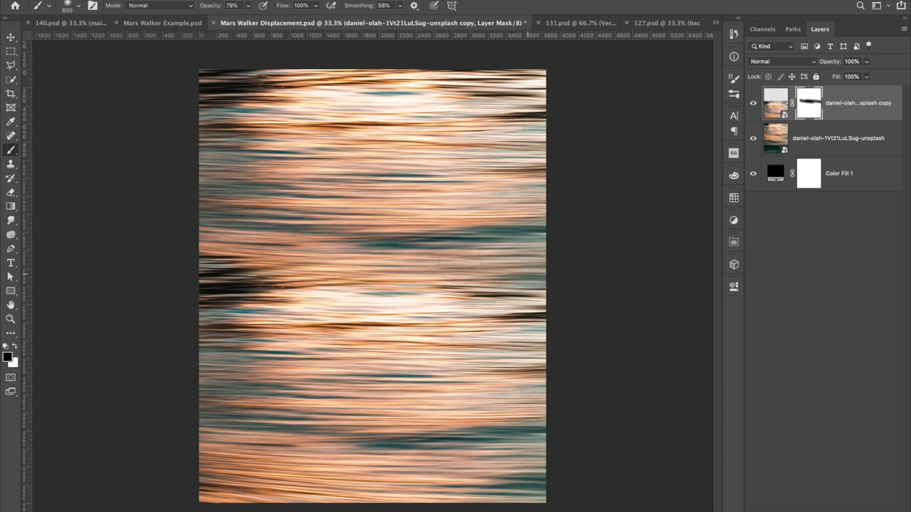
mouse_move(174, 256)
left_mouse_down()
mouse_move(242, 276)
mouse_move(559, 301)
left_mouse_up()
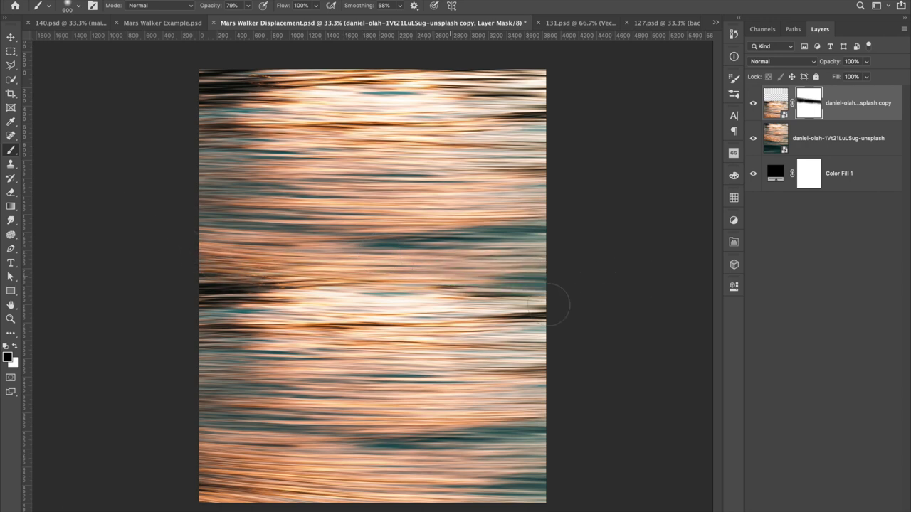
left_click(11, 36)
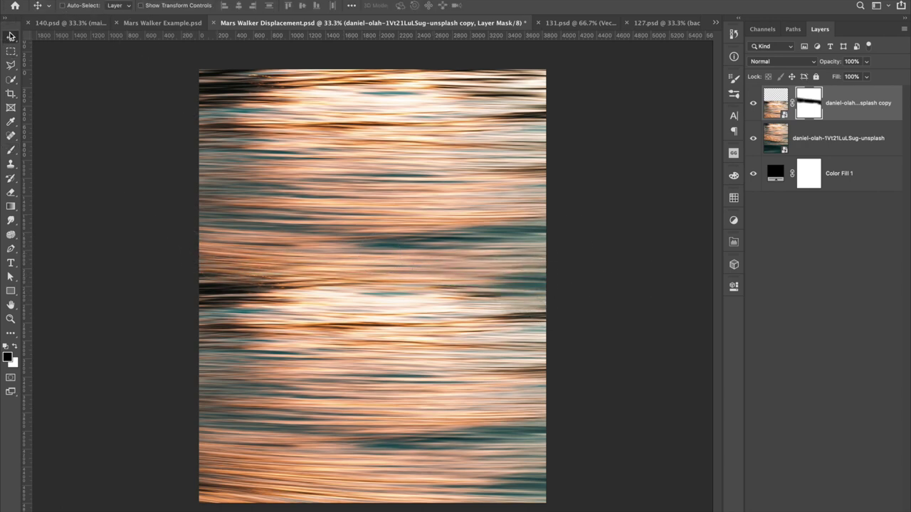
Add a Levels adjustment with input black 26 and midtones 0.87 to darken the texture.
left_click(820, 511)
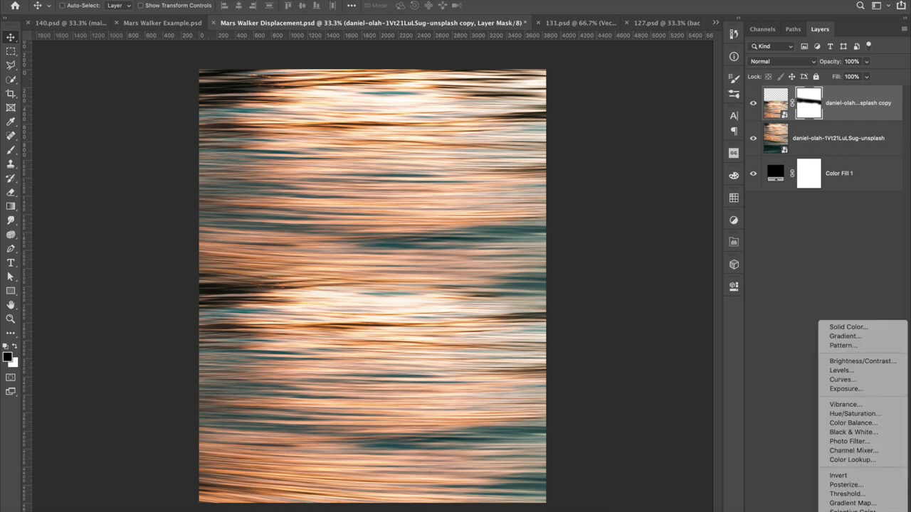
left_click(851, 371)
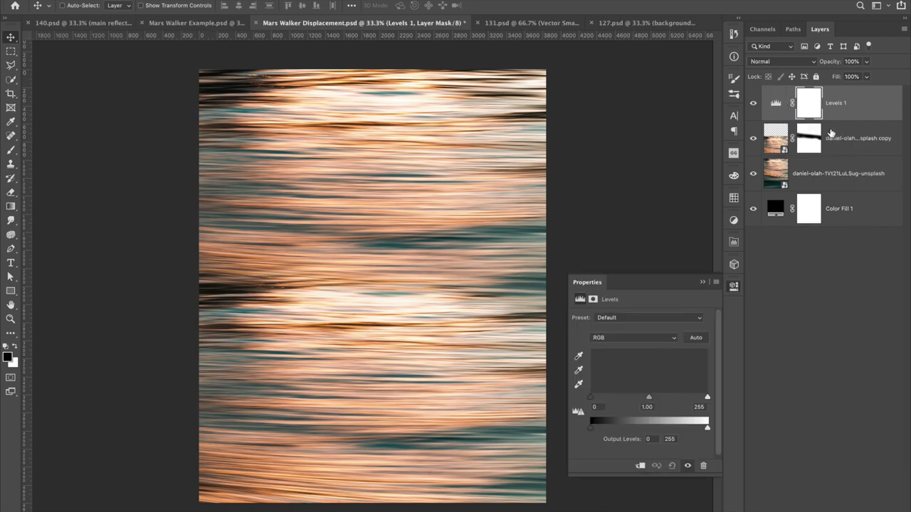
left_click_drag(594, 402, 660, 399)
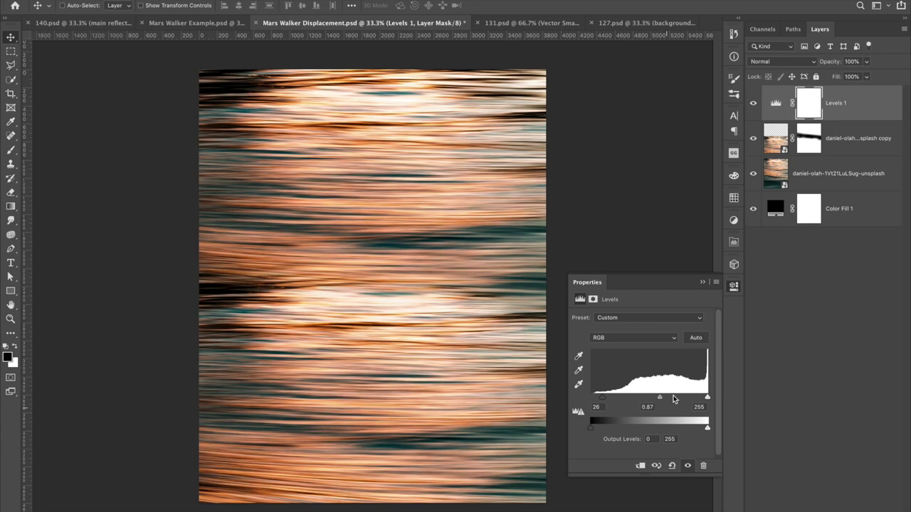
left_click(734, 284)
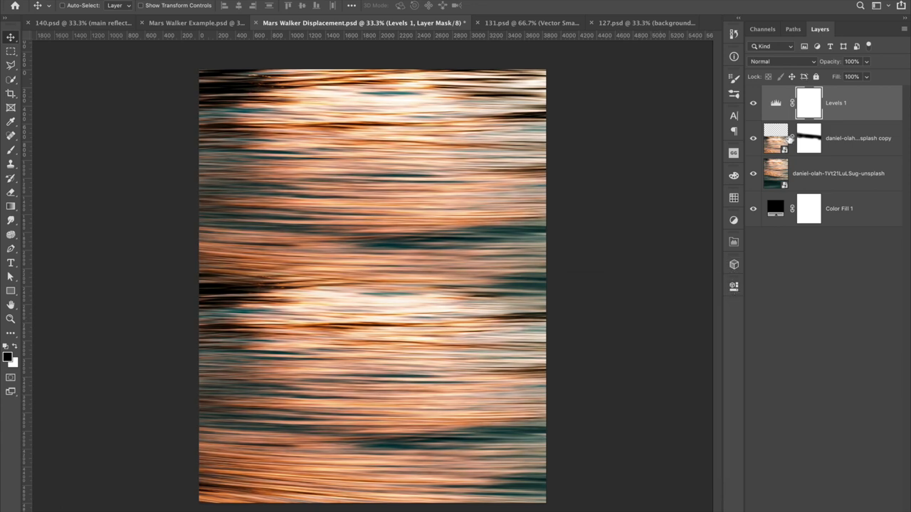
Save over Mars Walker Displacement.psd in the Reflective Textures folder.
key("super")
key("super+shift+s")
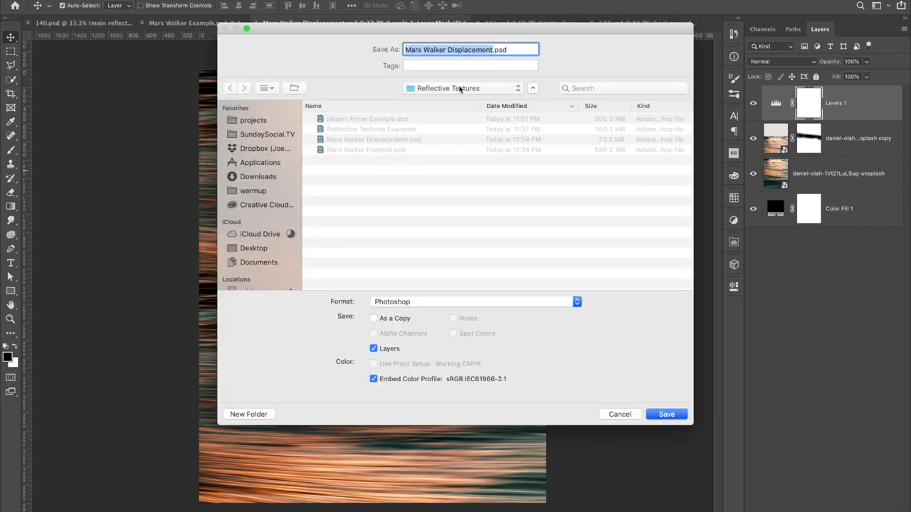
left_click(676, 415)
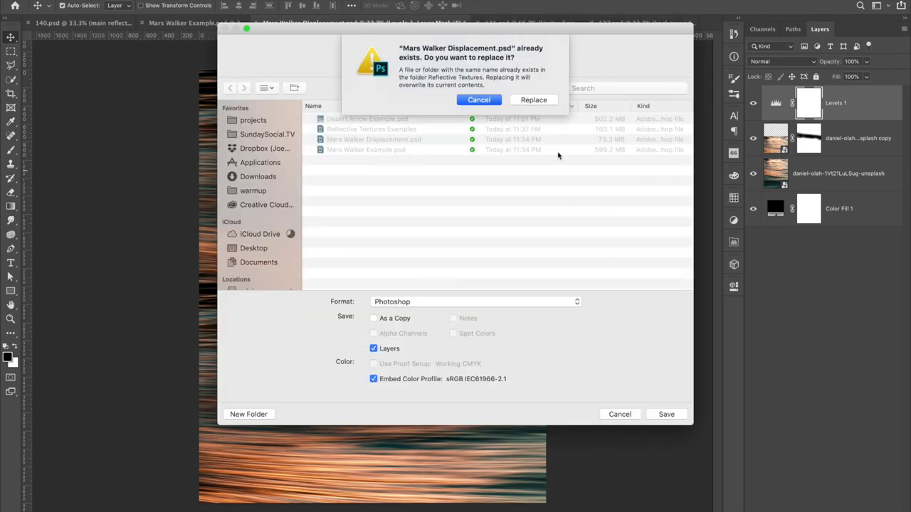
left_click(544, 101)
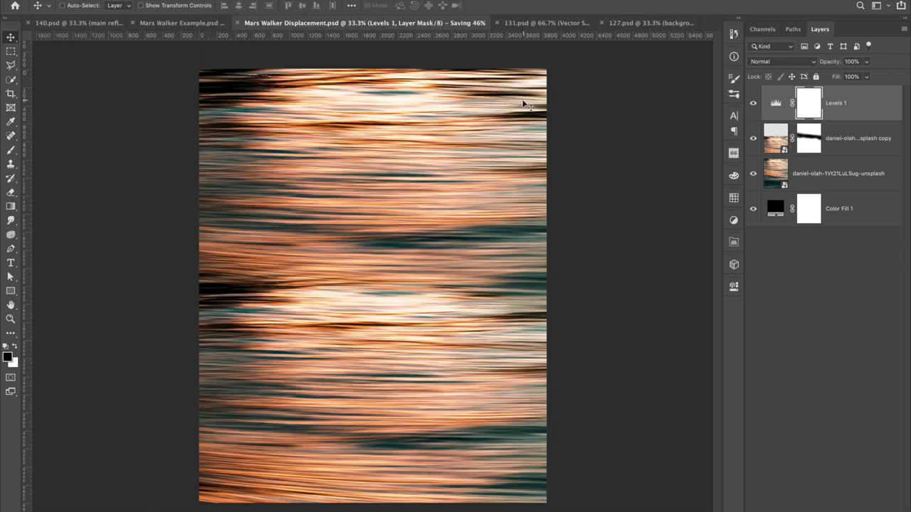
In Mars Walker Example, apply Distort > Displace with vertical scale 300 to the rock copy.
left_click(204, 24)
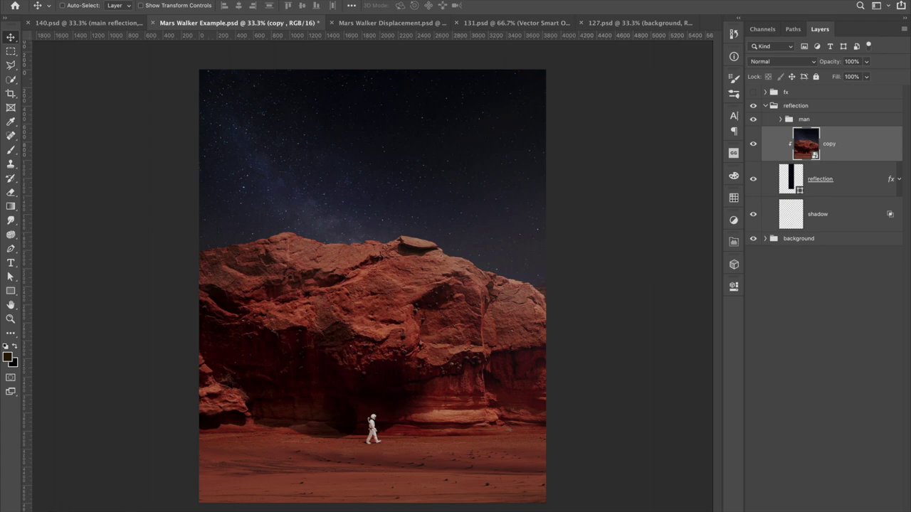
left_click(267, 1)
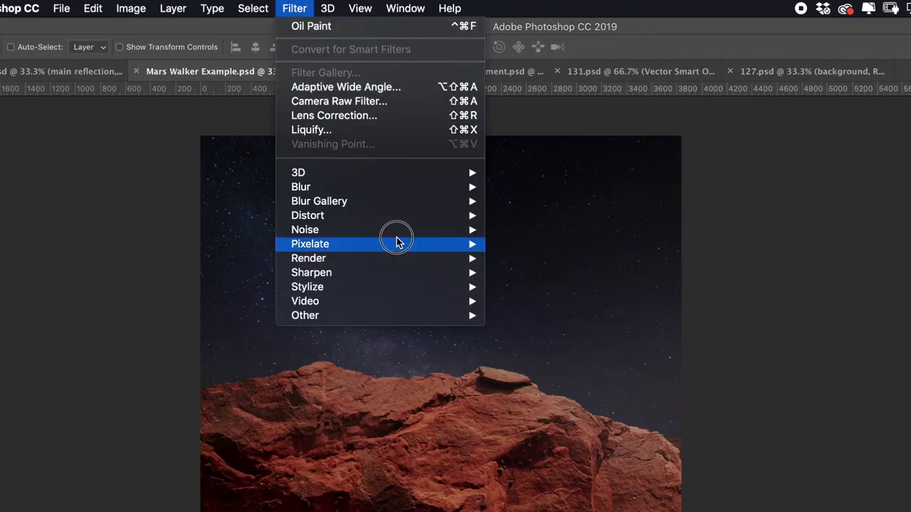
mouse_move(403, 272)
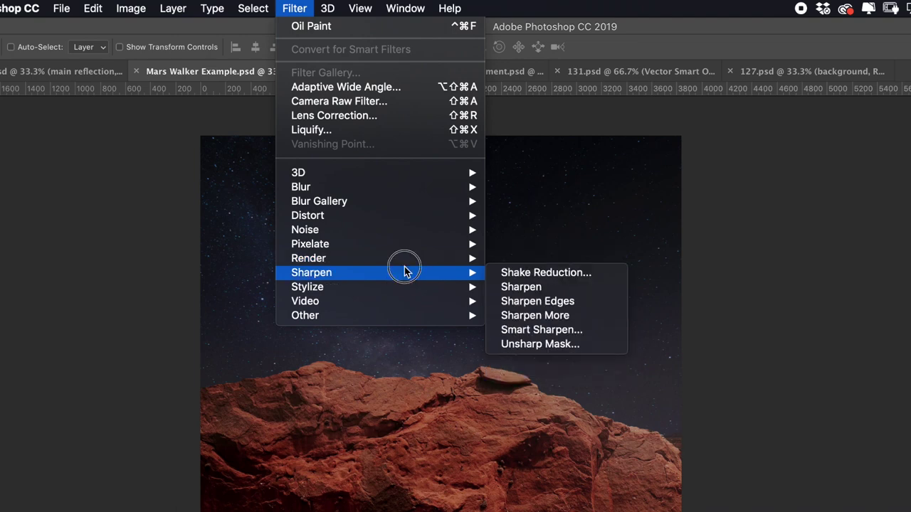
mouse_move(379, 216)
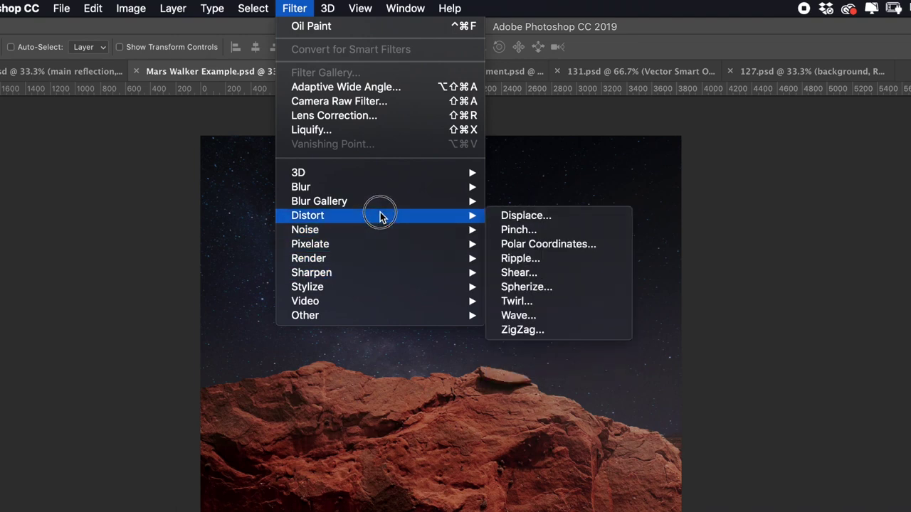
left_click(510, 216)
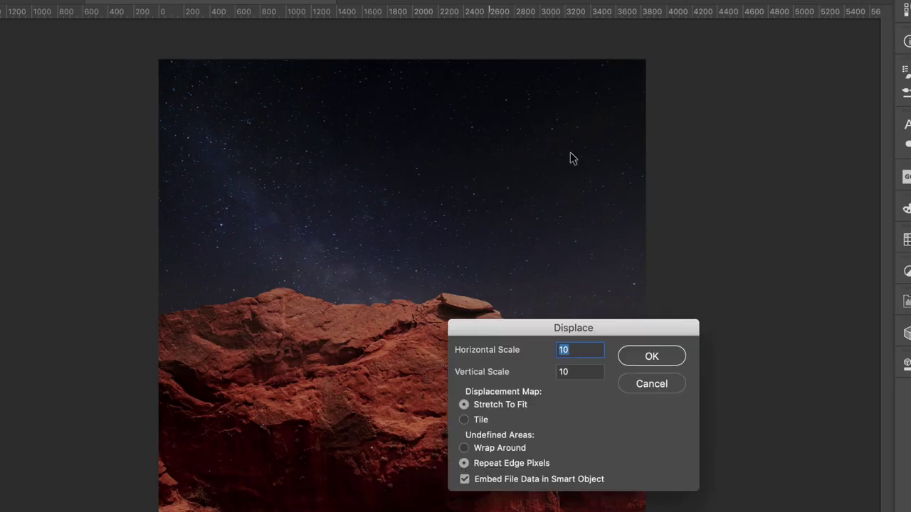
left_click_drag(575, 326, 525, 176)
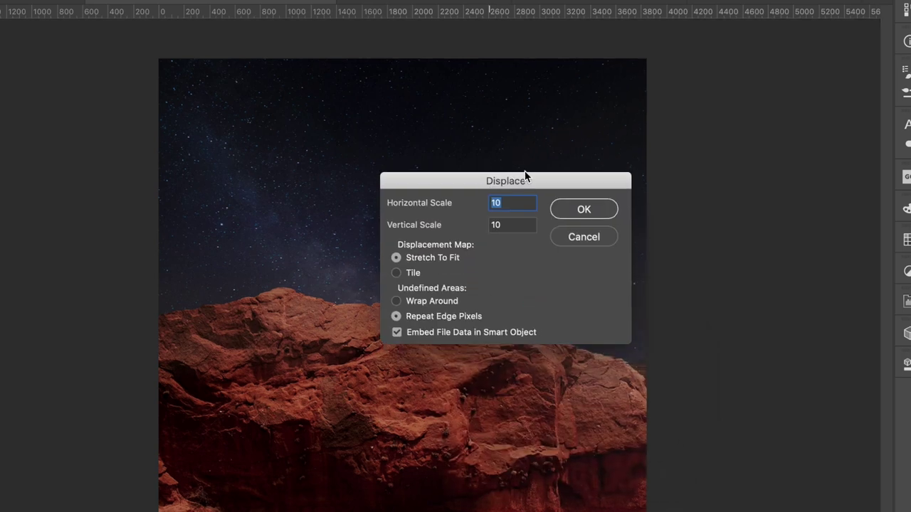
double_click(498, 225)
type("300")
left_click(581, 211)
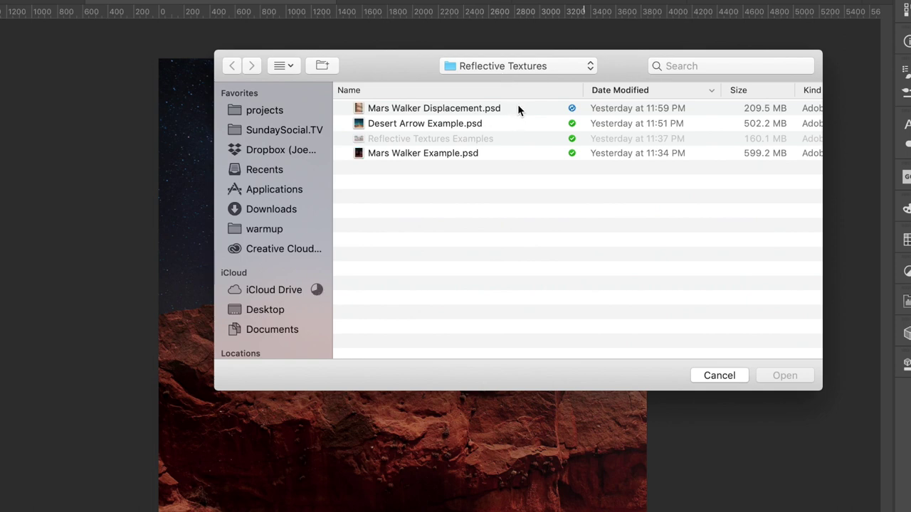
Use Mars Walker Displacement.psd as the map, nudge the displaced rock copy, and compare with 140.psd.
left_click(517, 107)
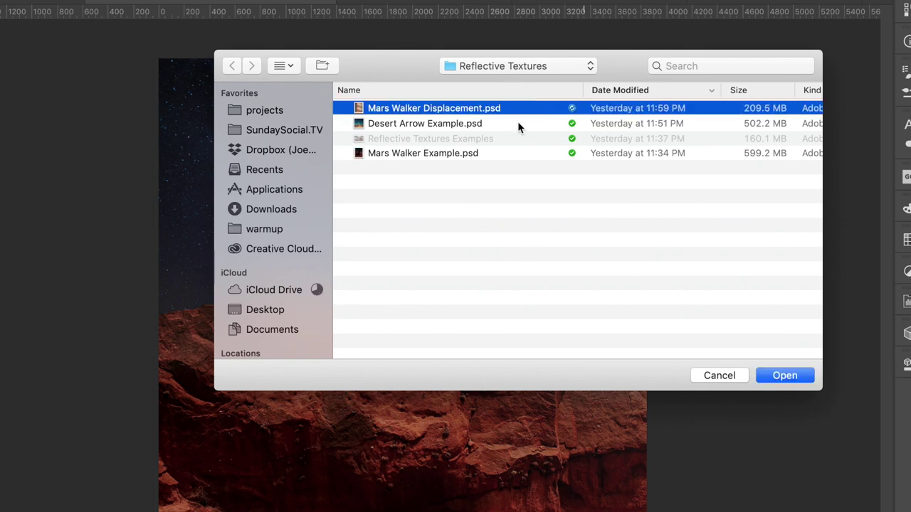
left_click(786, 375)
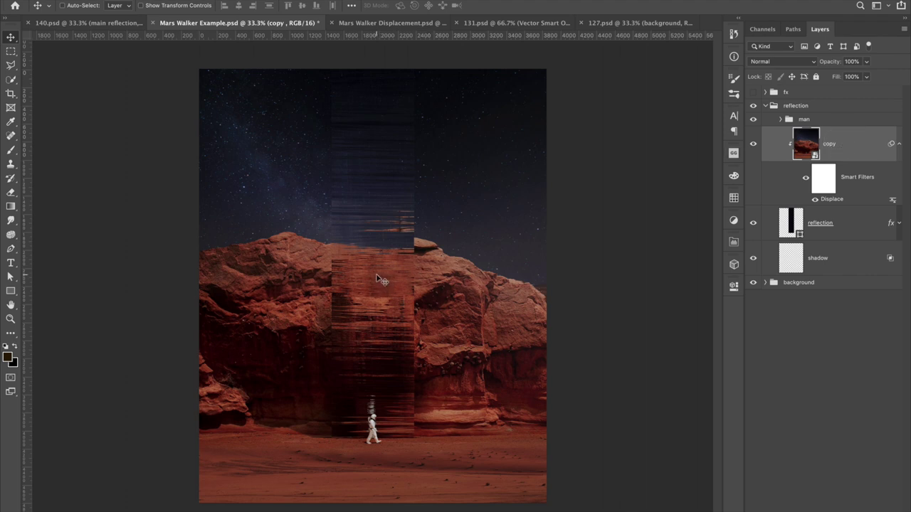
left_click_drag(380, 297, 388, 311)
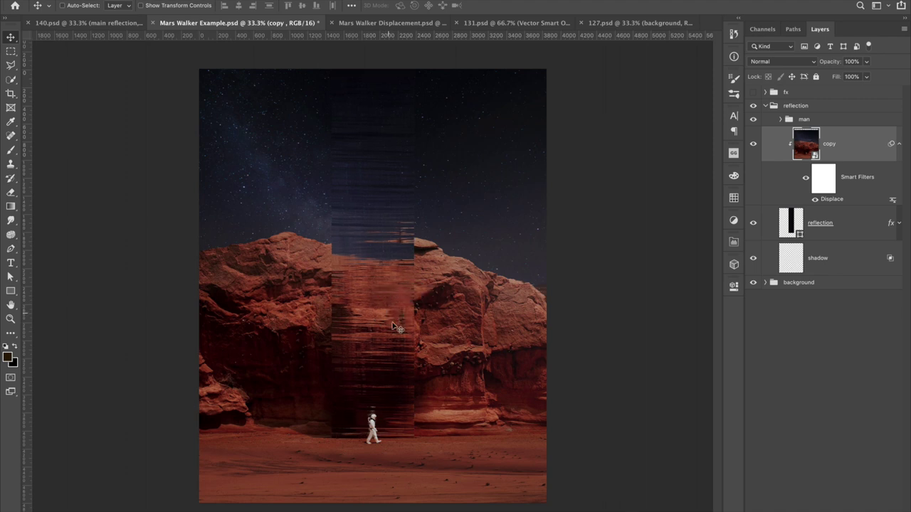
left_click(87, 24)
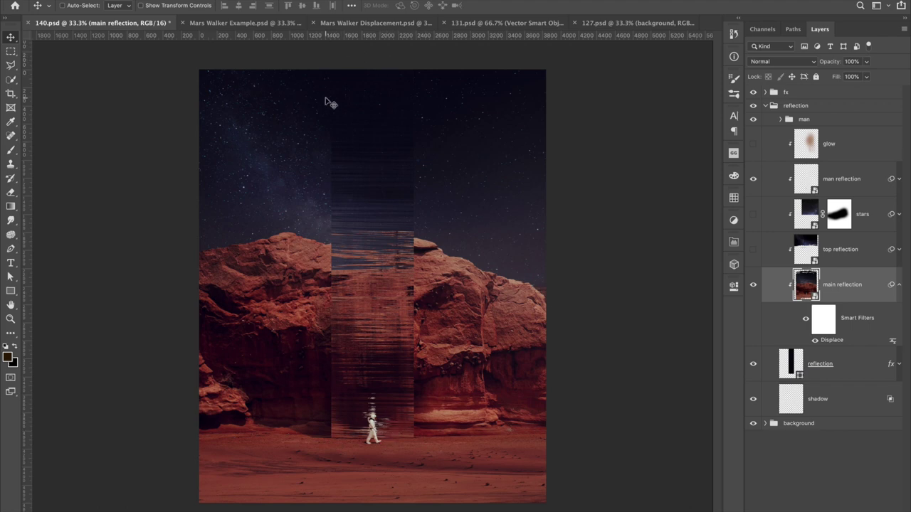
left_click(249, 23)
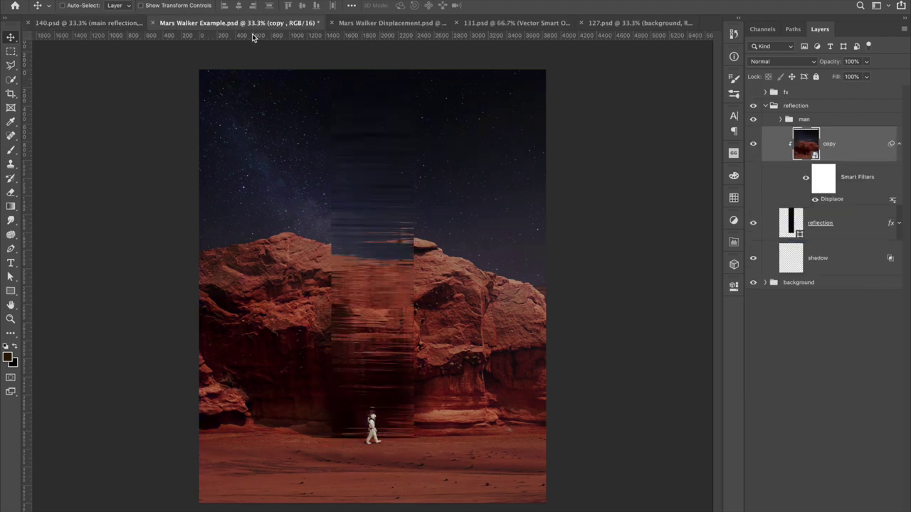
Change the Displace vertical scale to 20, reload Mars Walker Displacement.psd, and realign the rock copy.
double_click(830, 200)
key("Tab")
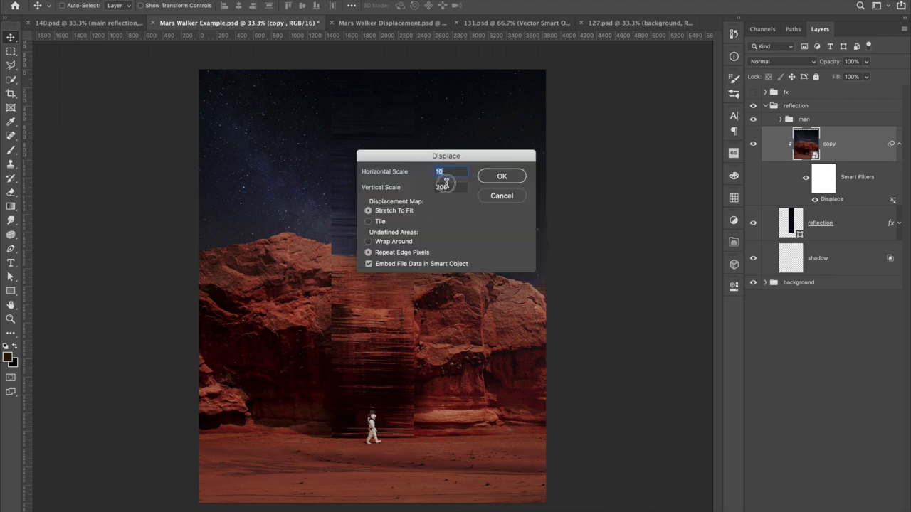
type("20")
double_click(439, 172)
key("Return")
left_click(456, 105)
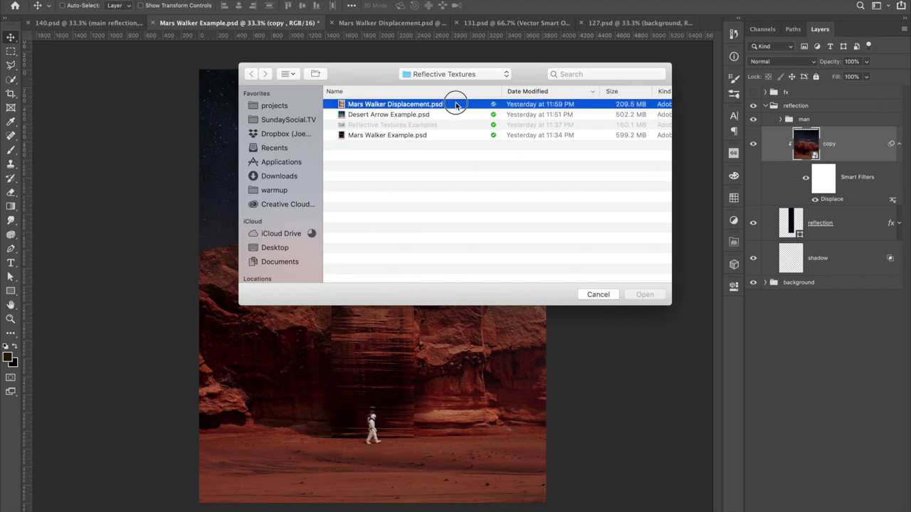
left_click(645, 295)
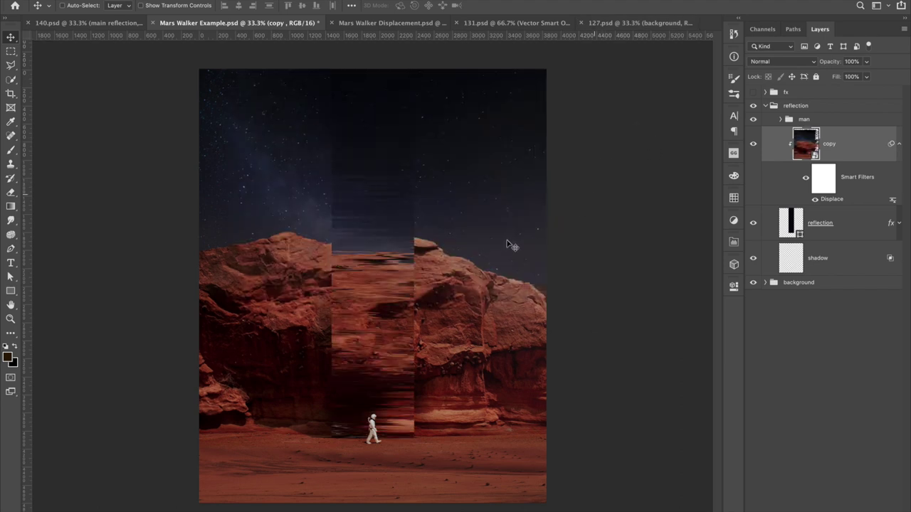
mouse_move(351, 361)
left_mouse_down()
mouse_move(360, 334)
mouse_move(360, 361)
left_mouse_up()
left_click_drag(377, 342, 417, 304)
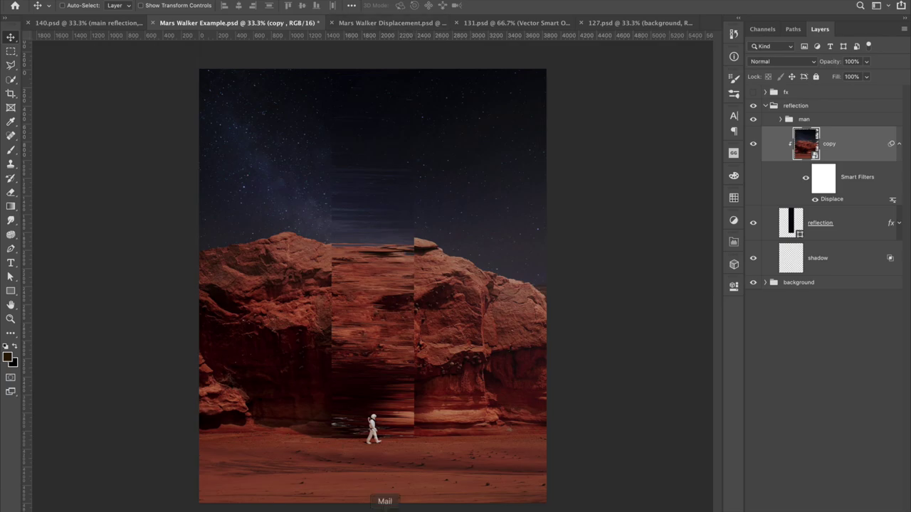
Download the pink-and-blue marbled photo from Unsplash and bring up Mars Walker Displacement in Photoshop.
left_click(356, 509)
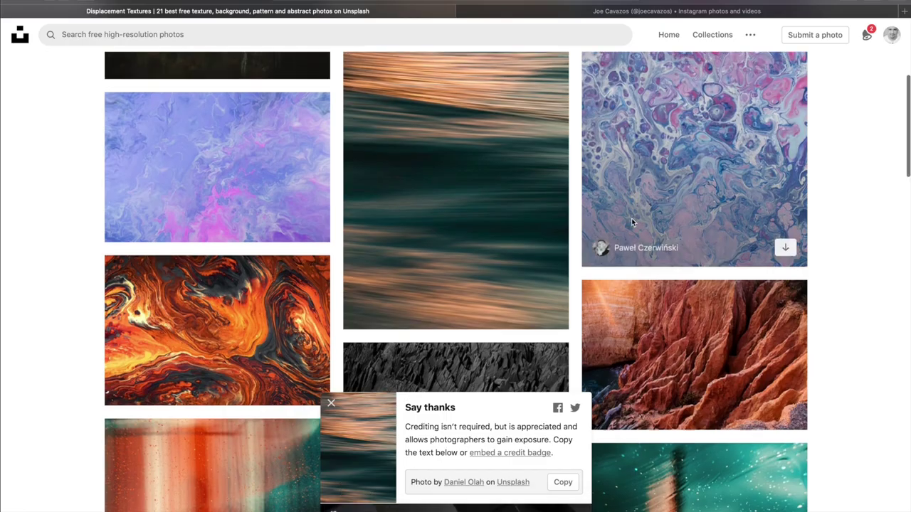
scroll(707, 233, "up", 2)
left_click(785, 388)
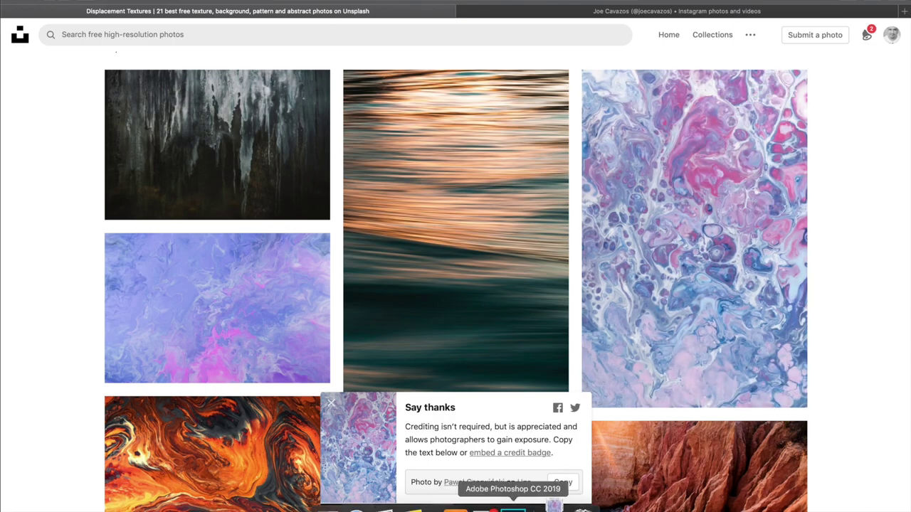
left_click(512, 505)
left_click(380, 23)
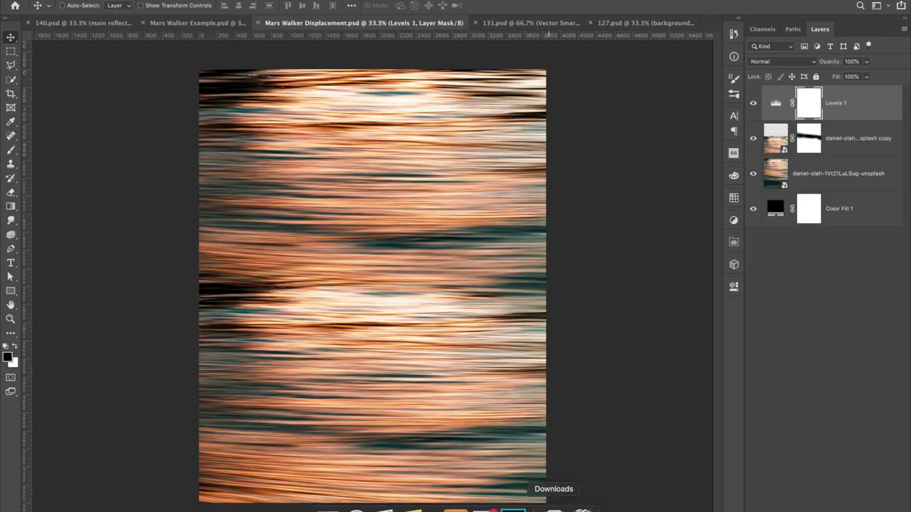
Place the downloaded marbled texture, enlarge it to fill the canvas beneath Levels 1, and save.
left_click(554, 508)
left_click_drag(554, 472, 404, 248)
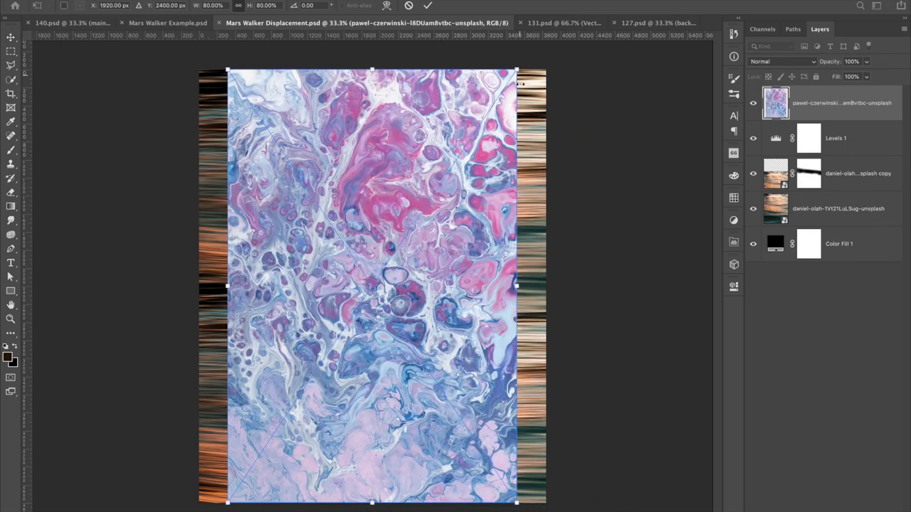
left_click_drag(518, 286, 547, 286)
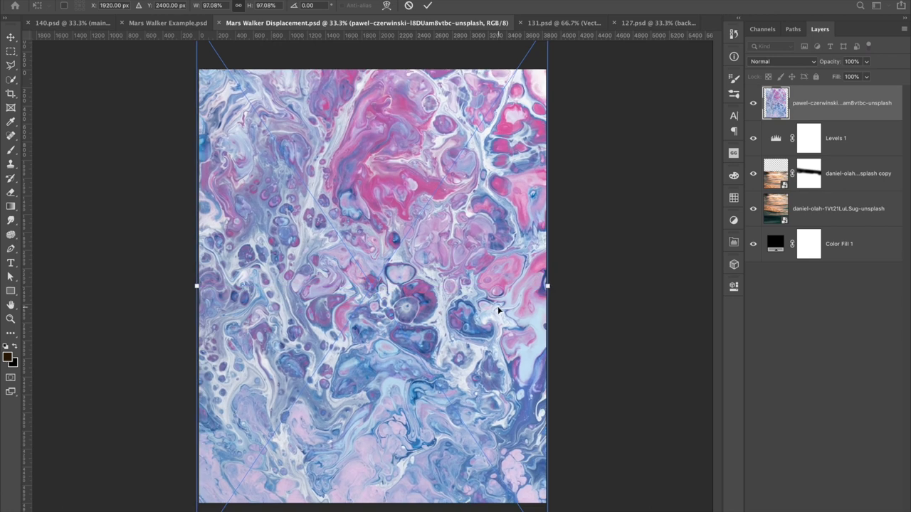
key("Return")
left_click_drag(831, 126, 827, 104)
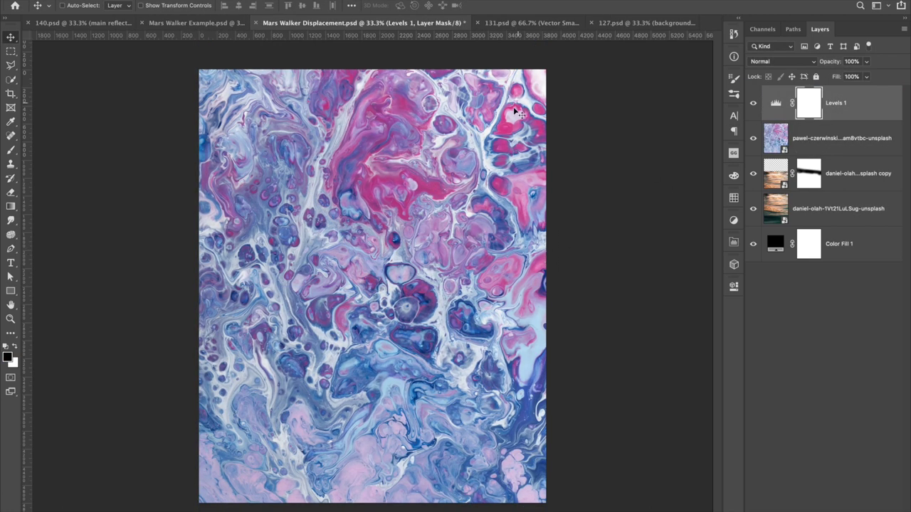
key("super+s")
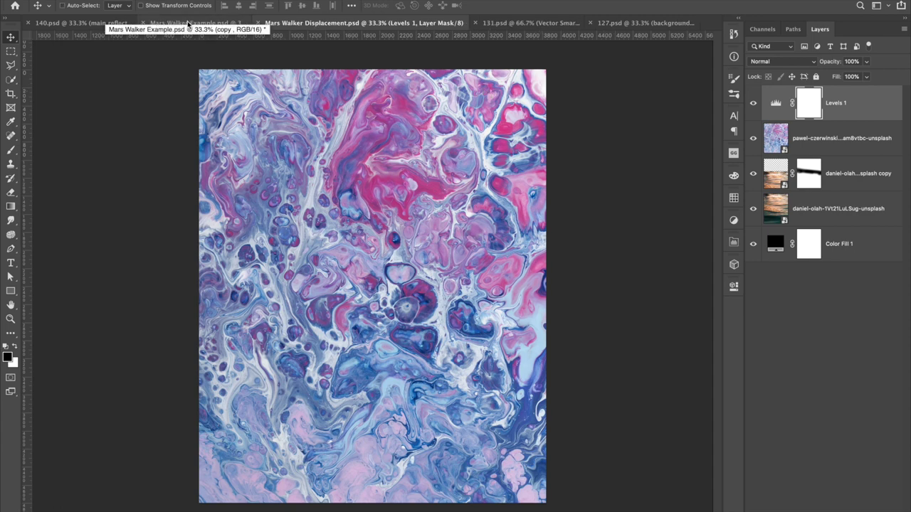
In Mars Walker Example, reset Displace to vertical scale 300 using the updated marbled map.
left_click(188, 27)
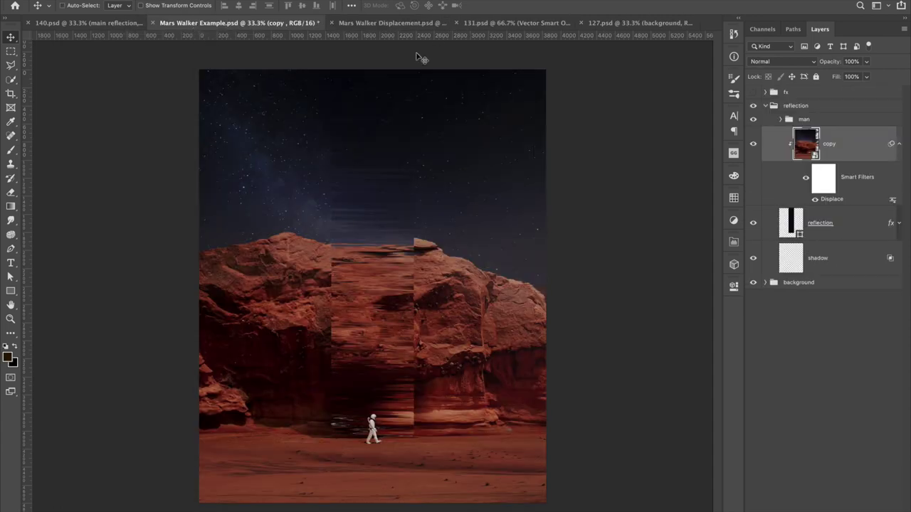
double_click(831, 201)
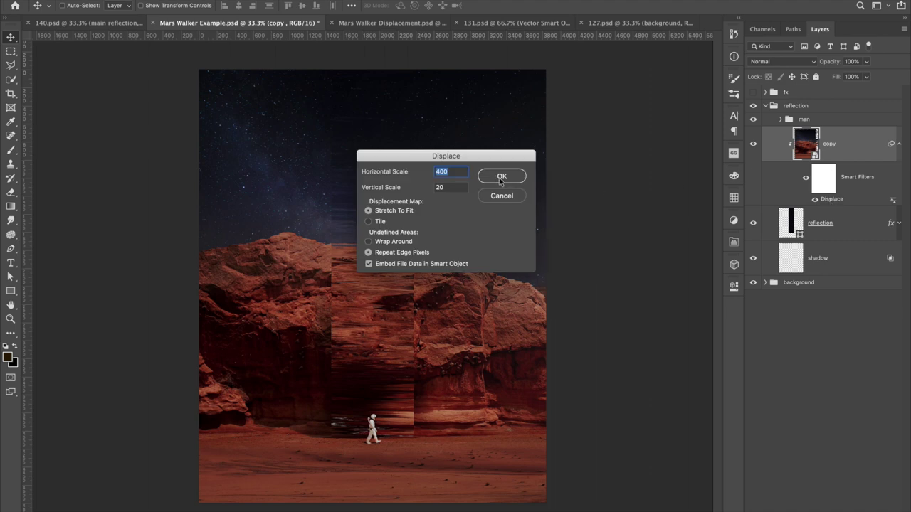
type("2")
key("Tab")
type("300")
key("Return")
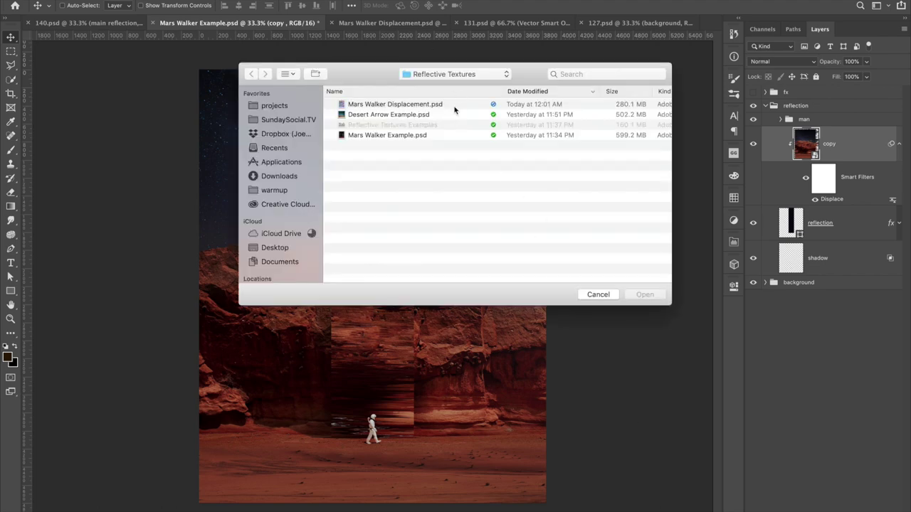
left_click(452, 105)
left_click(645, 295)
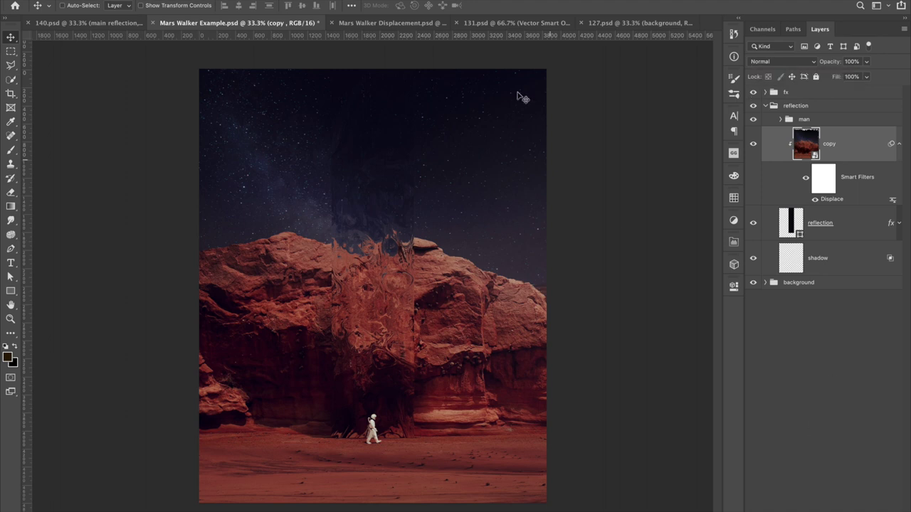
Review the 127.psd monoliths at actual size, then zoom into 131.psd's displaced triangle.
left_click(507, 22)
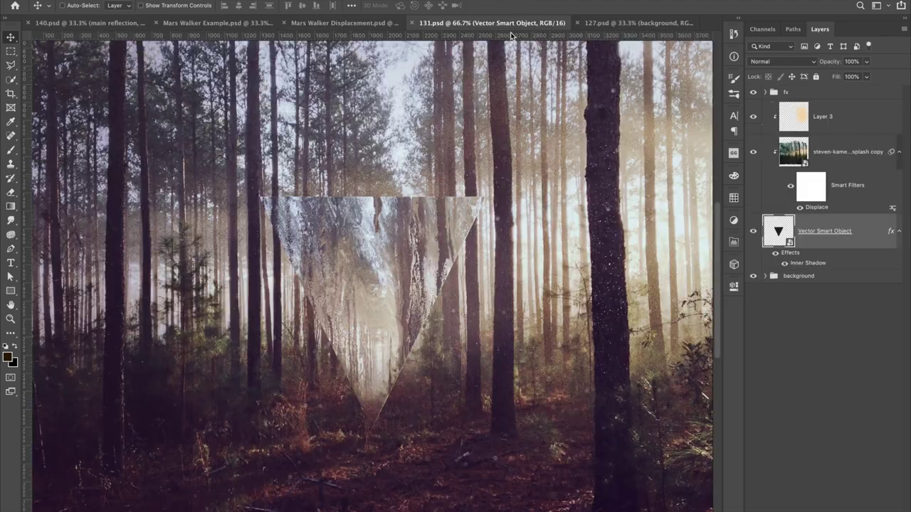
left_click(639, 24)
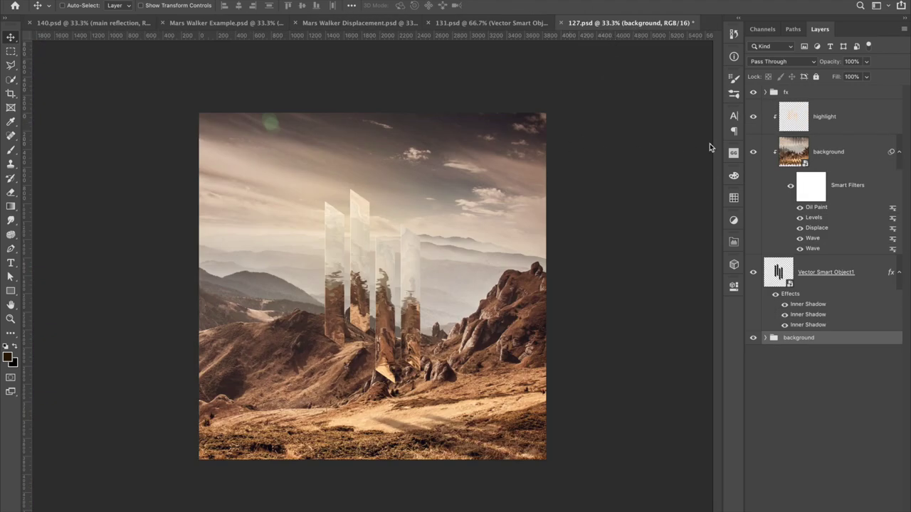
key("ctrl+1")
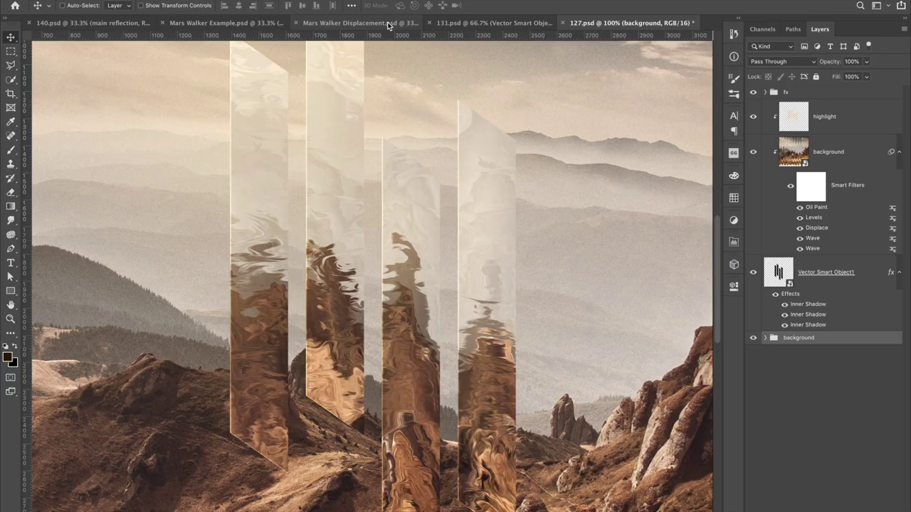
left_click(391, 23)
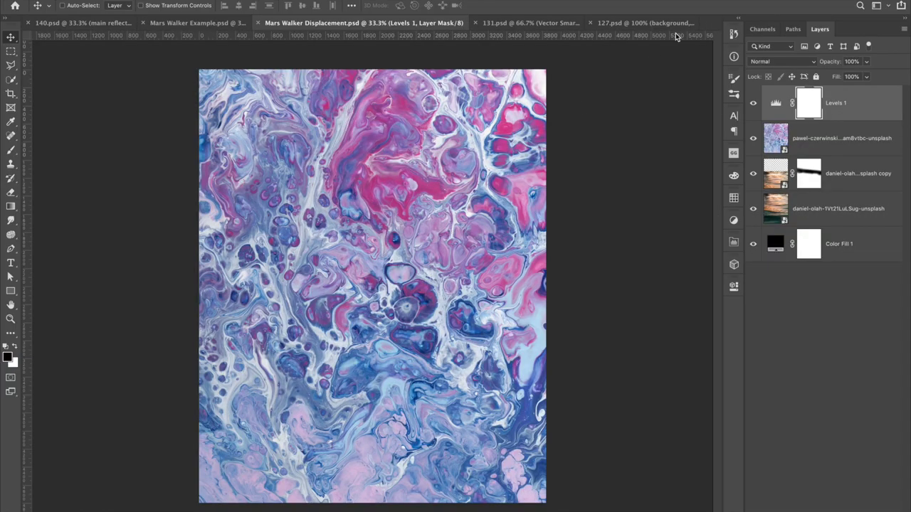
left_click(651, 22)
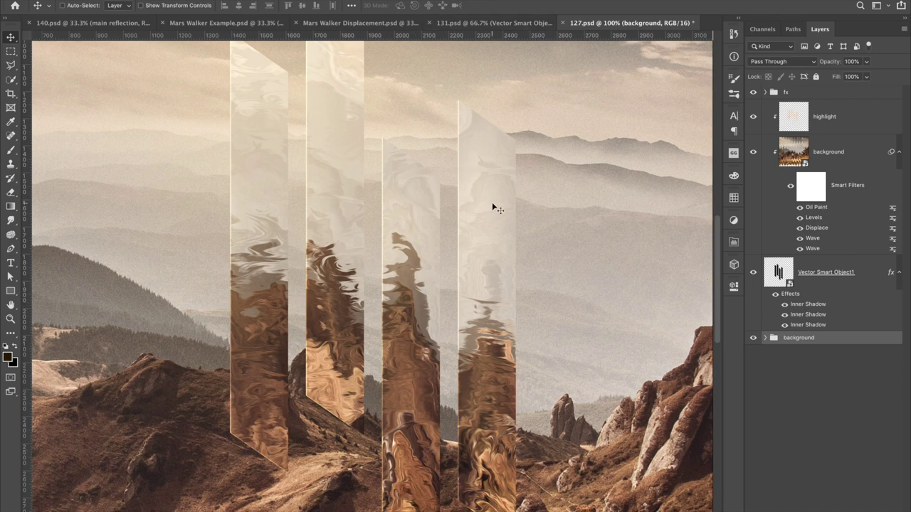
left_click(488, 26)
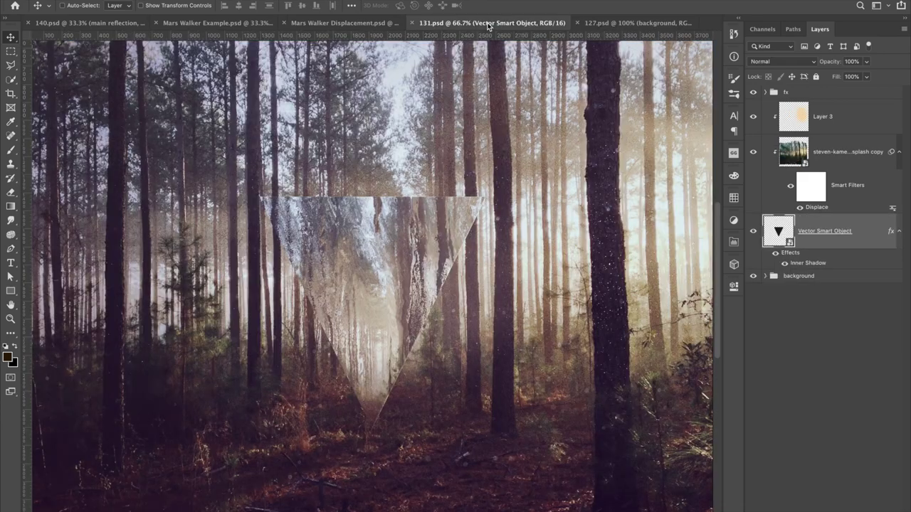
key("ctrl+equal")
key("ctrl+equal")
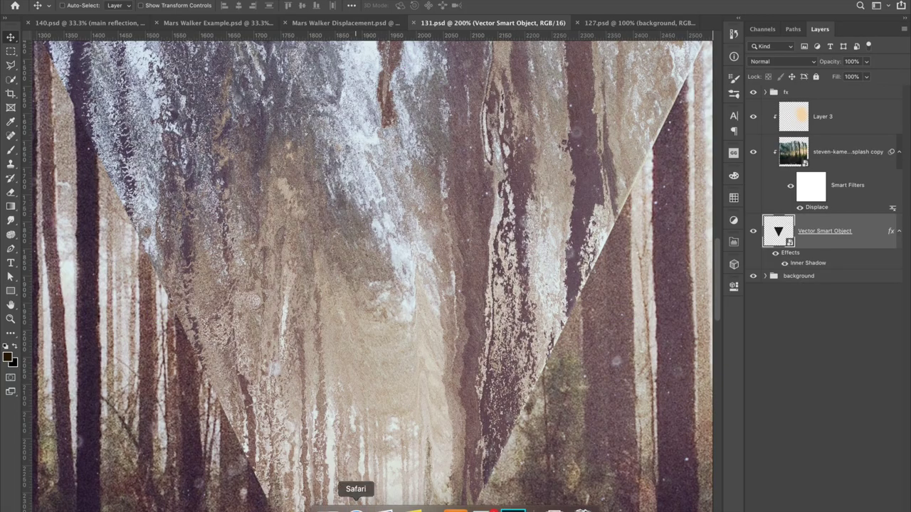
left_click(356, 502)
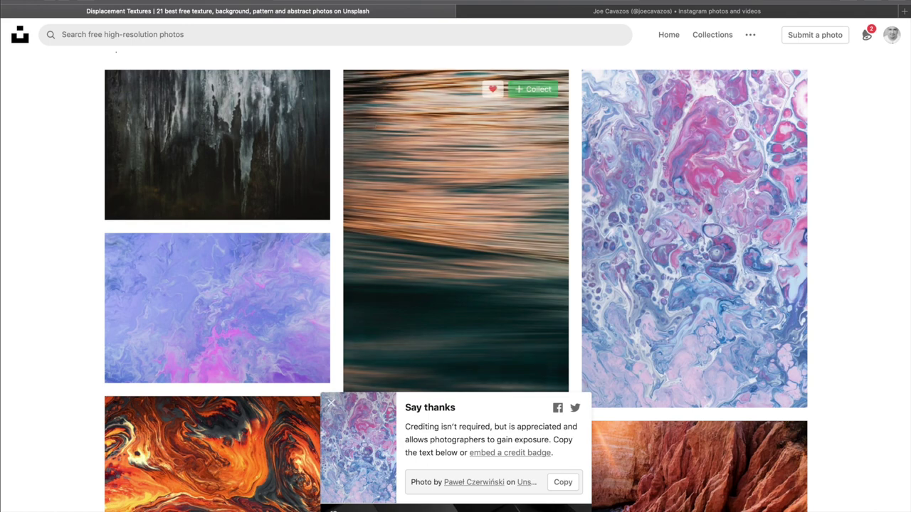
Scroll the Unsplash Displacement Textures page, then return to Photoshop.
scroll(338, 296, "down", 3)
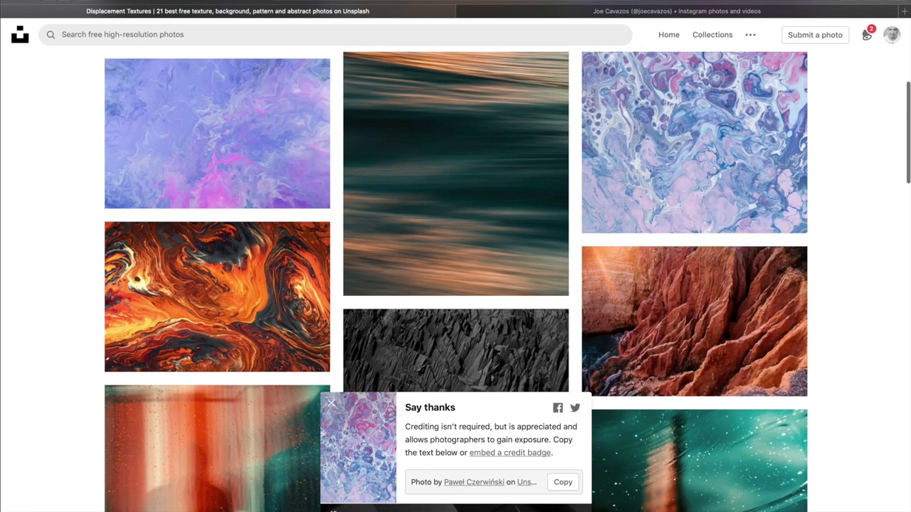
mouse_move(455, 509)
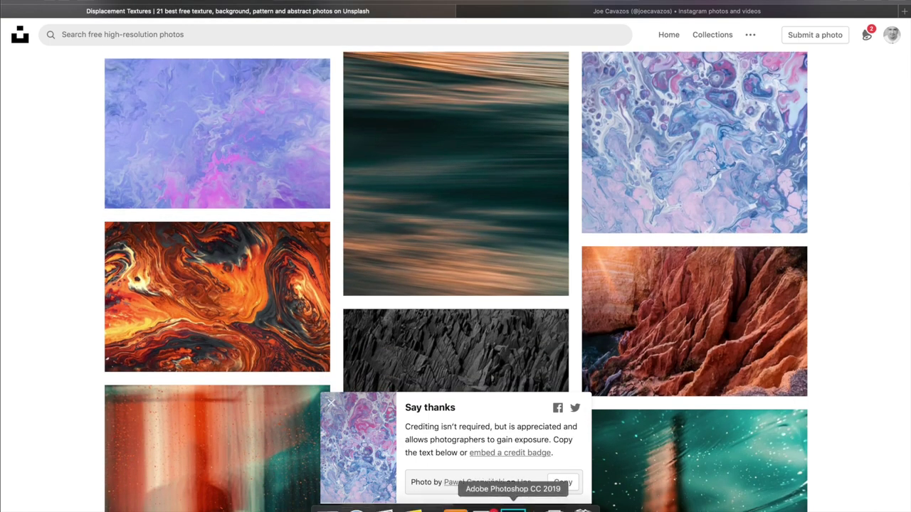
left_click(512, 508)
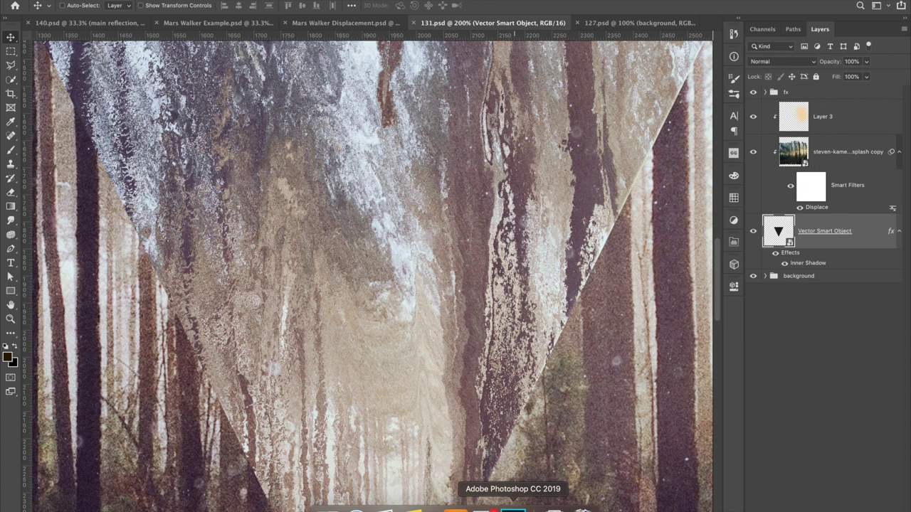